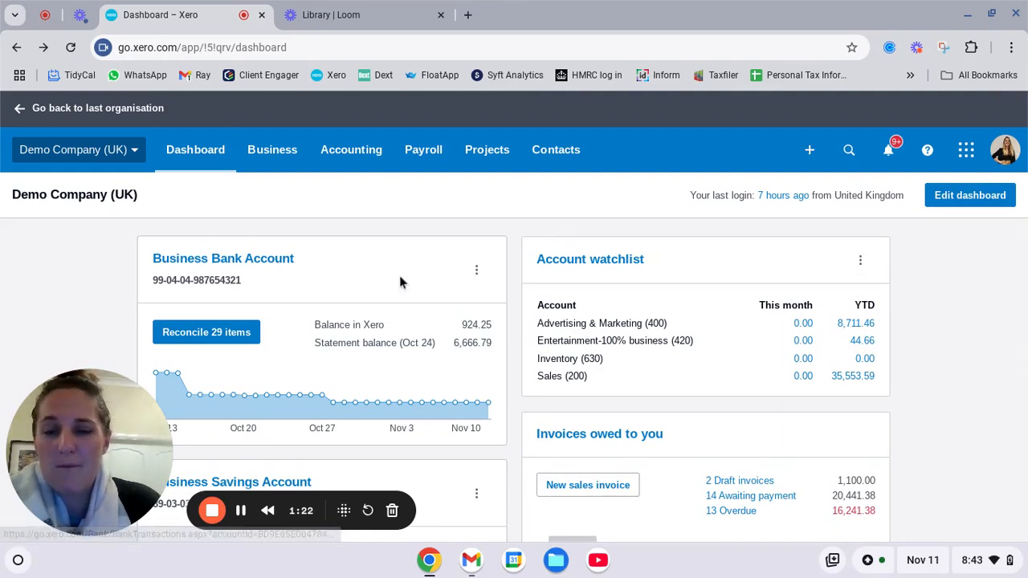
- Look over the Demo Company (UK) dashboard, including the bank accounts, account watchlist, cash in and out, invoices owed and bills to pay
scroll(399, 275, down, 2)
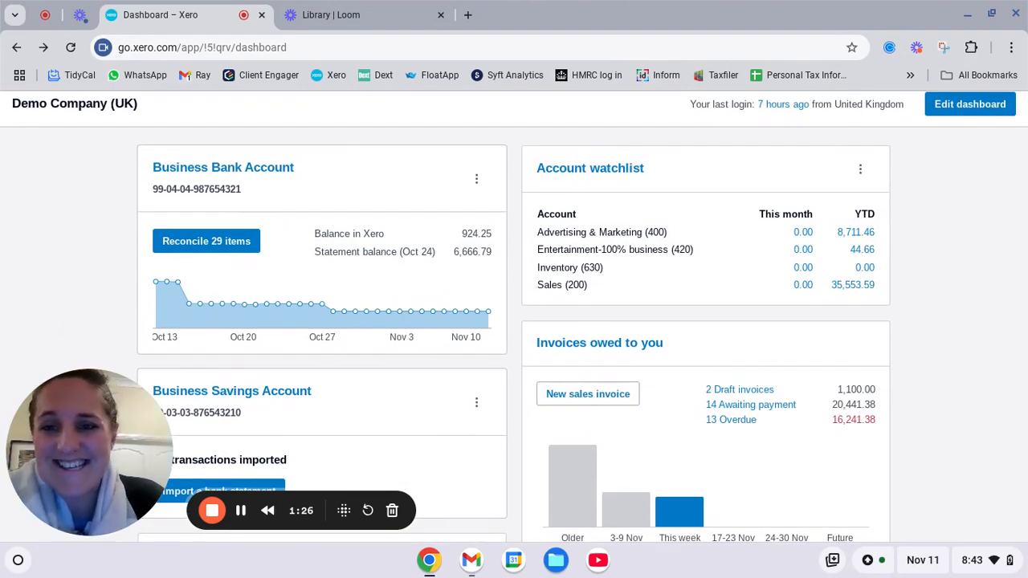
scroll(351, 198, down, 2)
scroll(351, 198, up, 4)
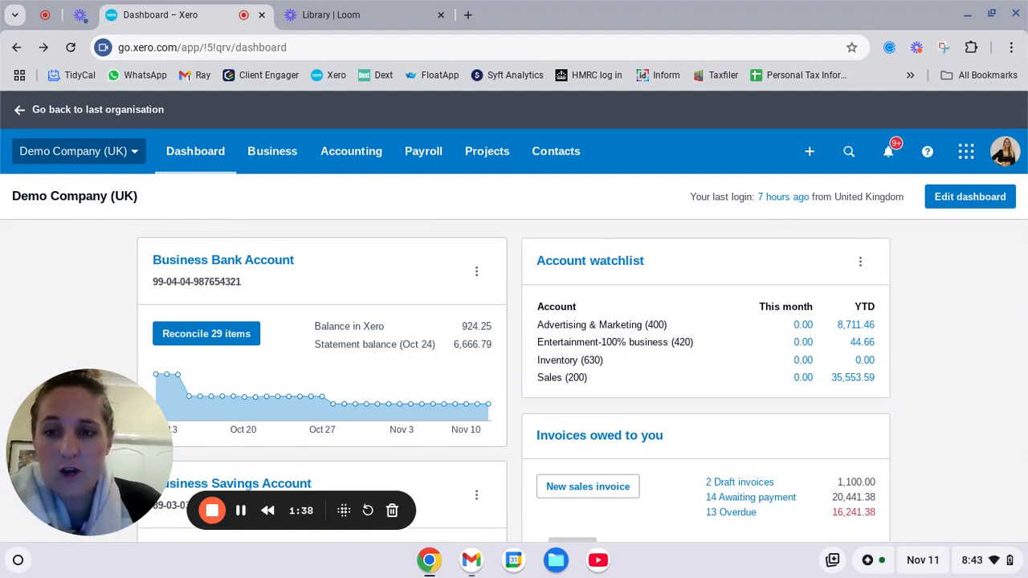
scroll(337, 446, down, 2)
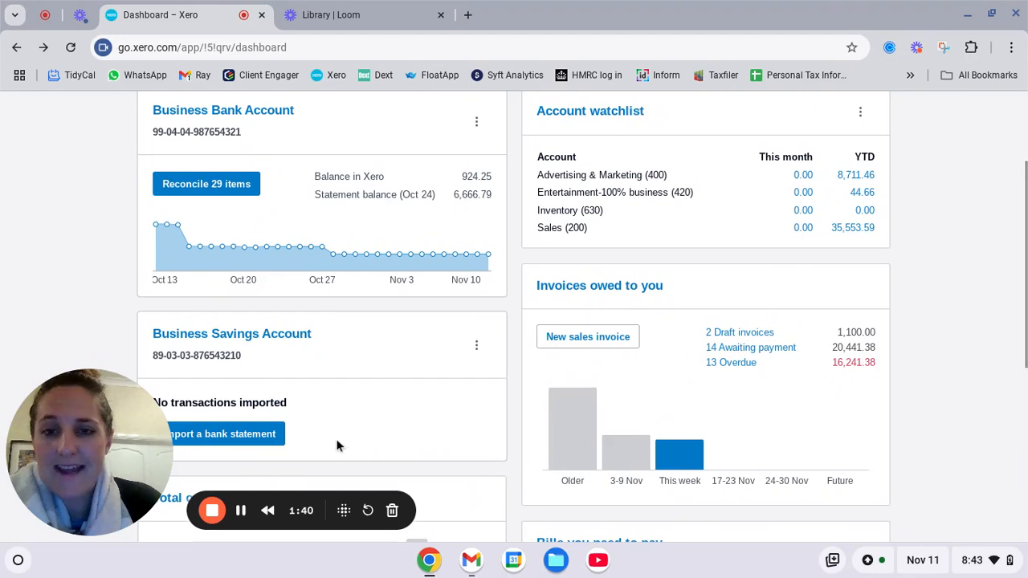
scroll(337, 448, up, 1)
scroll(514, 321, up, 2)
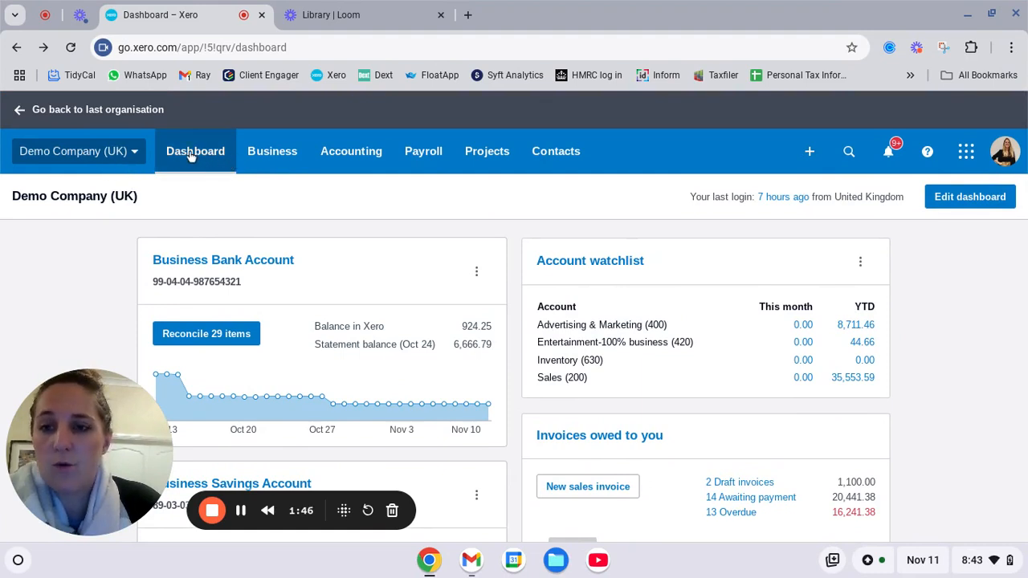
scroll(333, 324, down, 1)
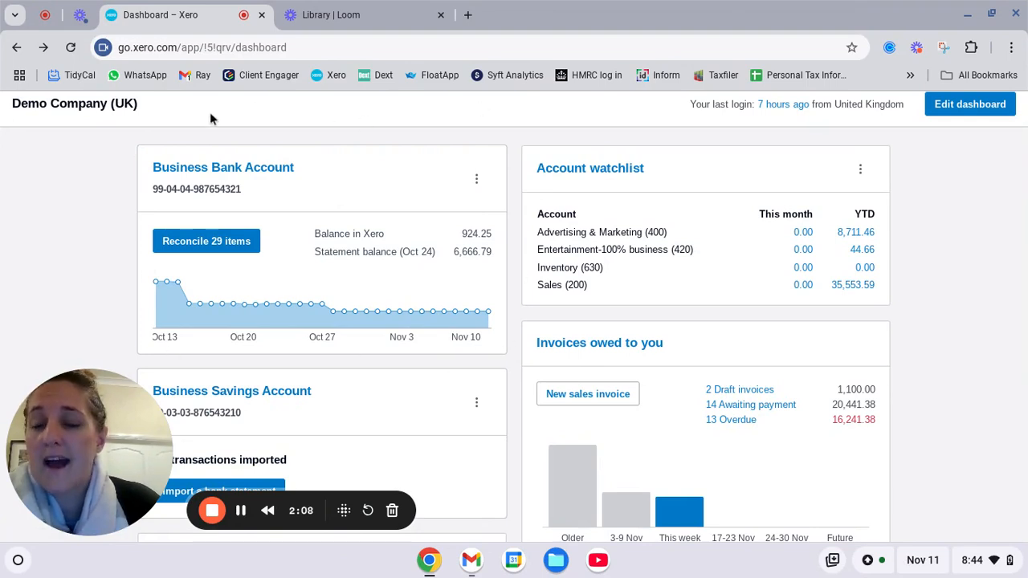
mouse_move(286, 297)
scroll(285, 297, down, 4)
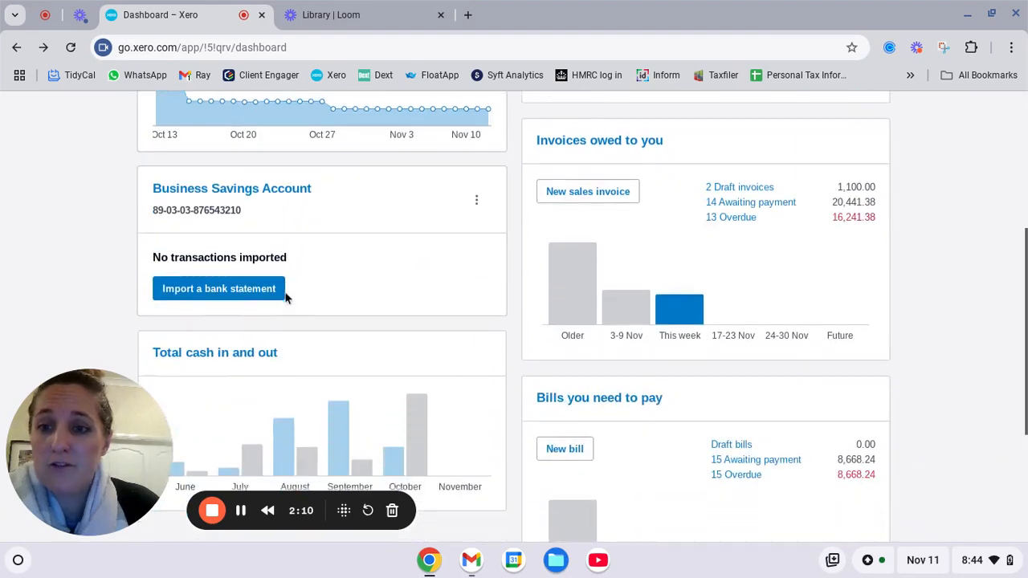
scroll(285, 297, up, 5)
scroll(515, 319, down, 1)
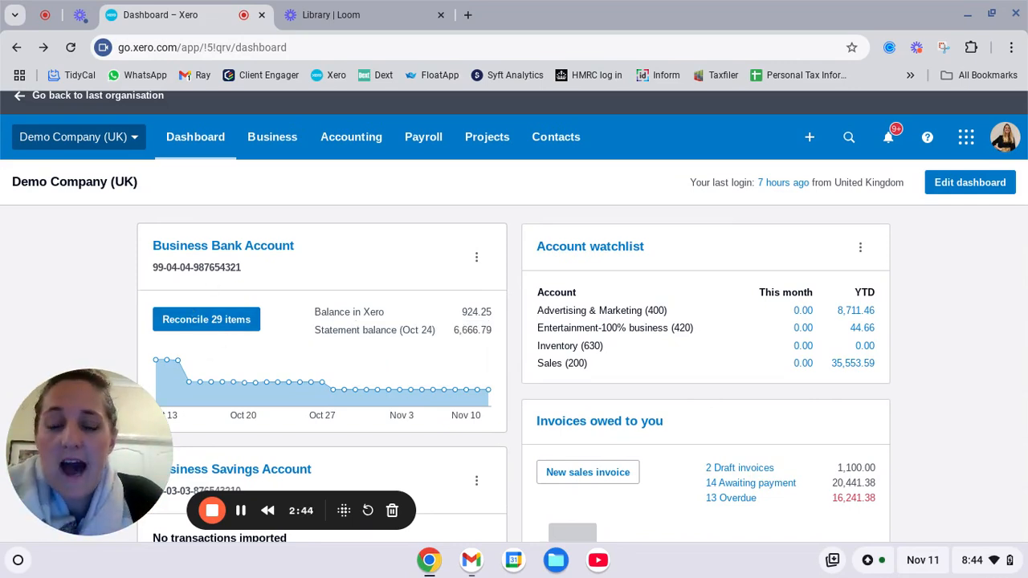
scroll(514, 316, down, 1)
scroll(219, 269, down, 3)
scroll(219, 269, up, 3)
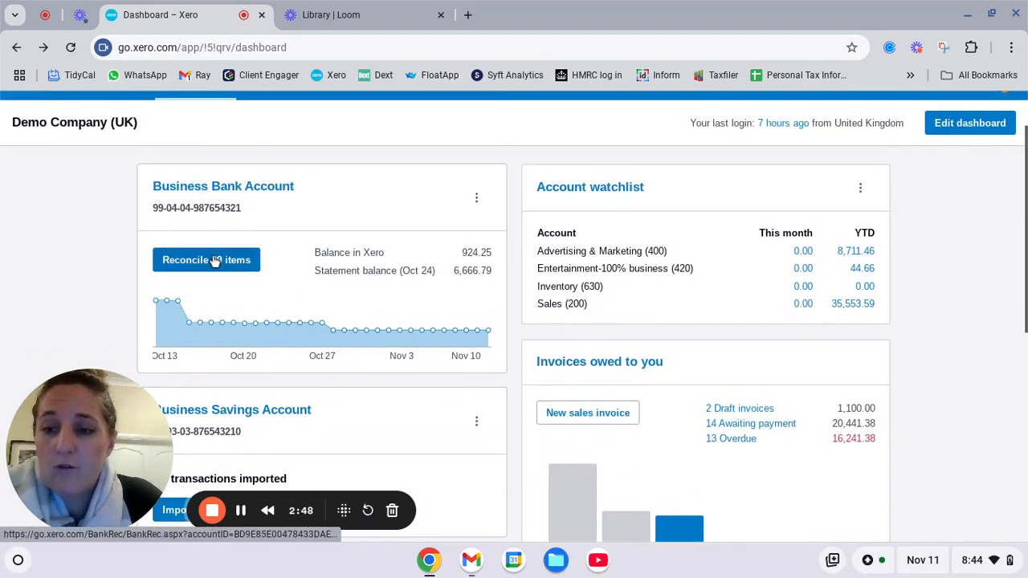
scroll(294, 301, up, 1)
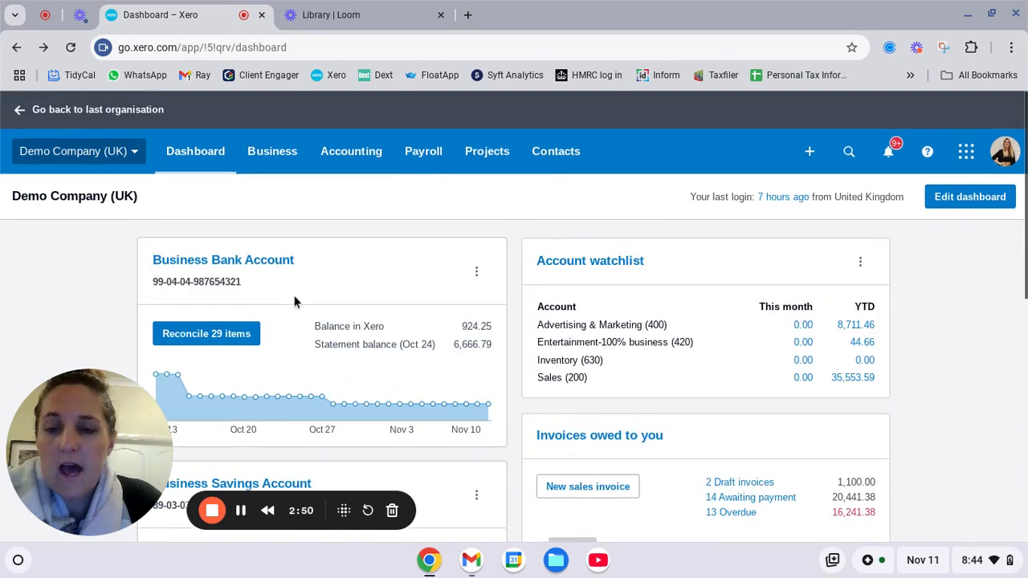
- Open the Profit and Loss report from the accounting reports and minimise its list of report versions
click(365, 152)
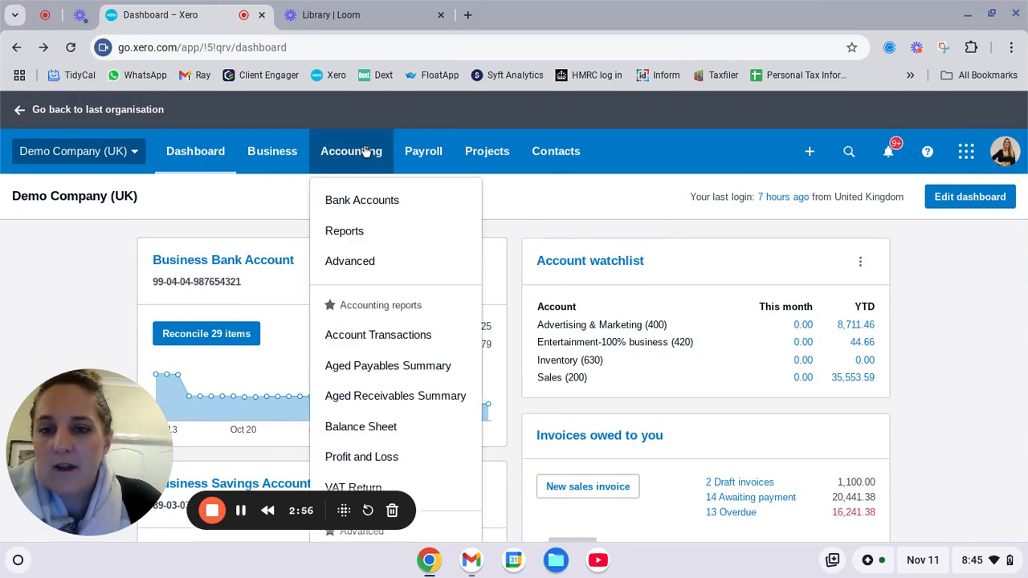
scroll(391, 292, down, 2)
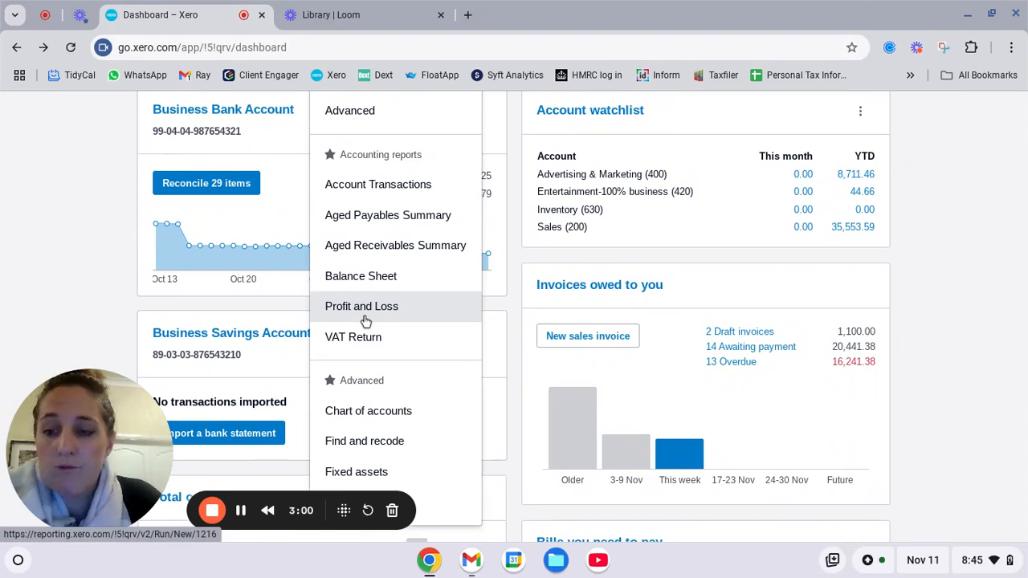
click(366, 319)
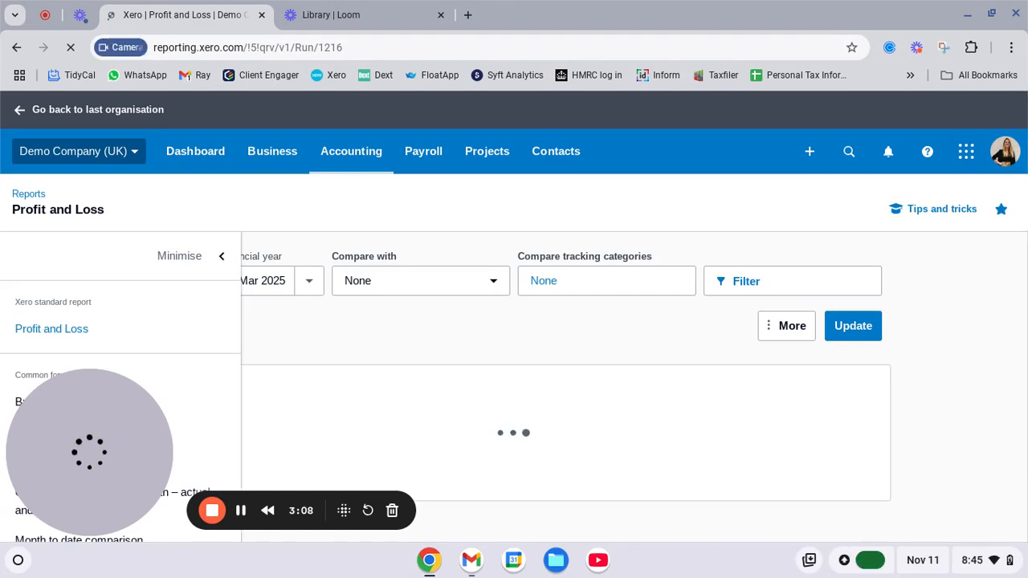
click(221, 260)
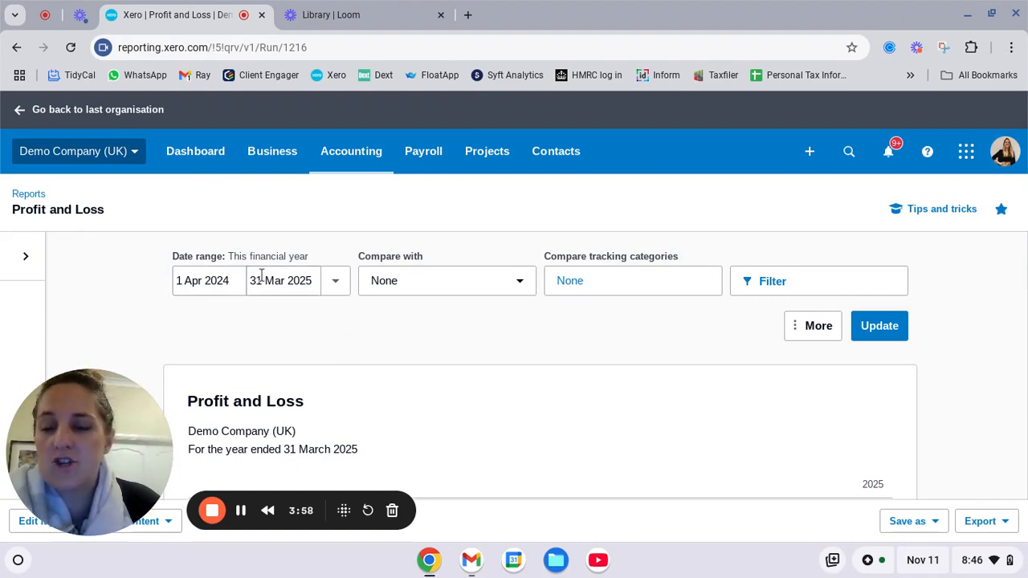
click(210, 274)
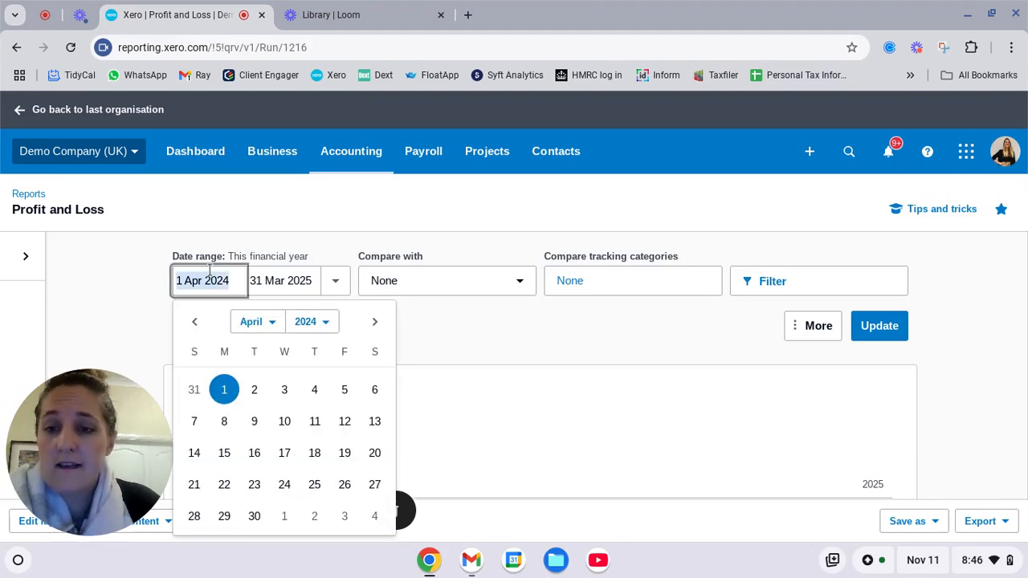
click(281, 275)
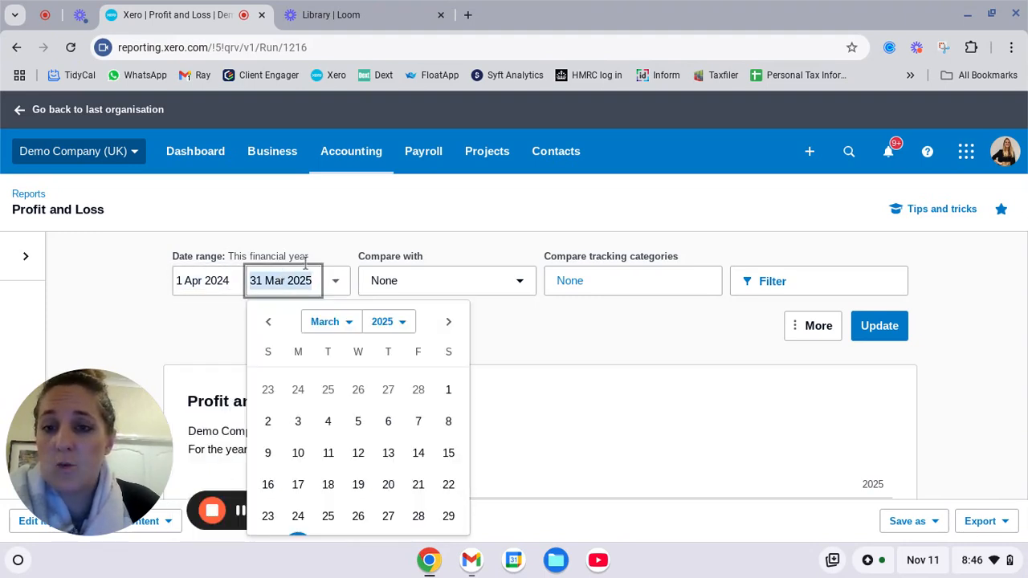
click(347, 258)
- Set the Profit and Loss report's date range to last month, October 2024
click(336, 282)
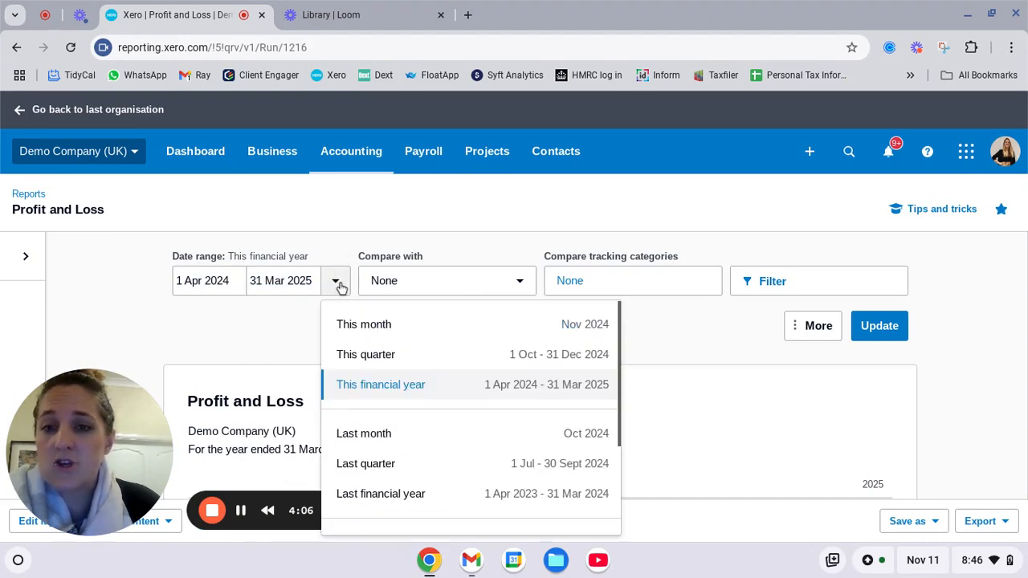
scroll(448, 305, down, 1)
scroll(447, 305, up, 1)
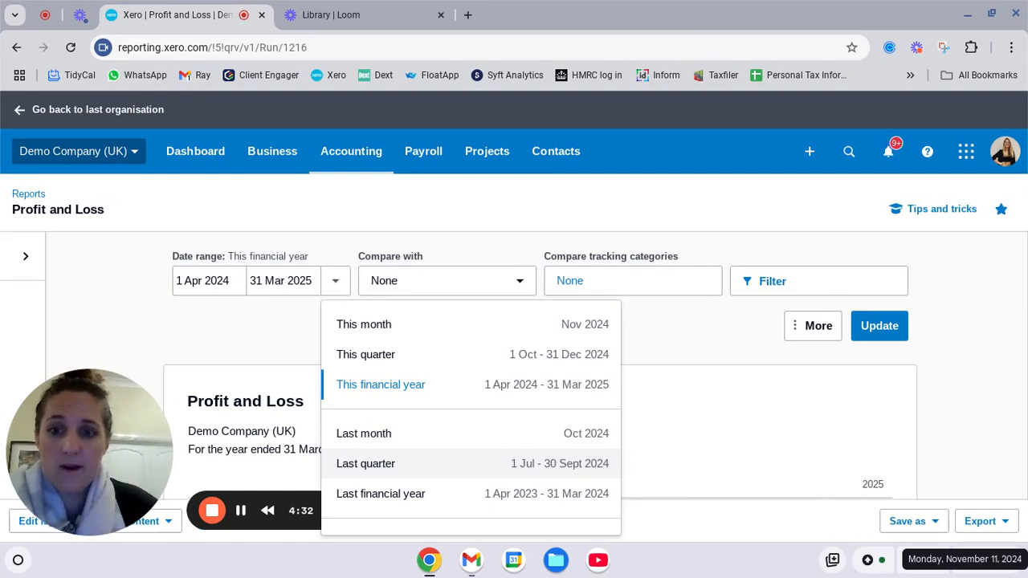
scroll(438, 446, down, 1)
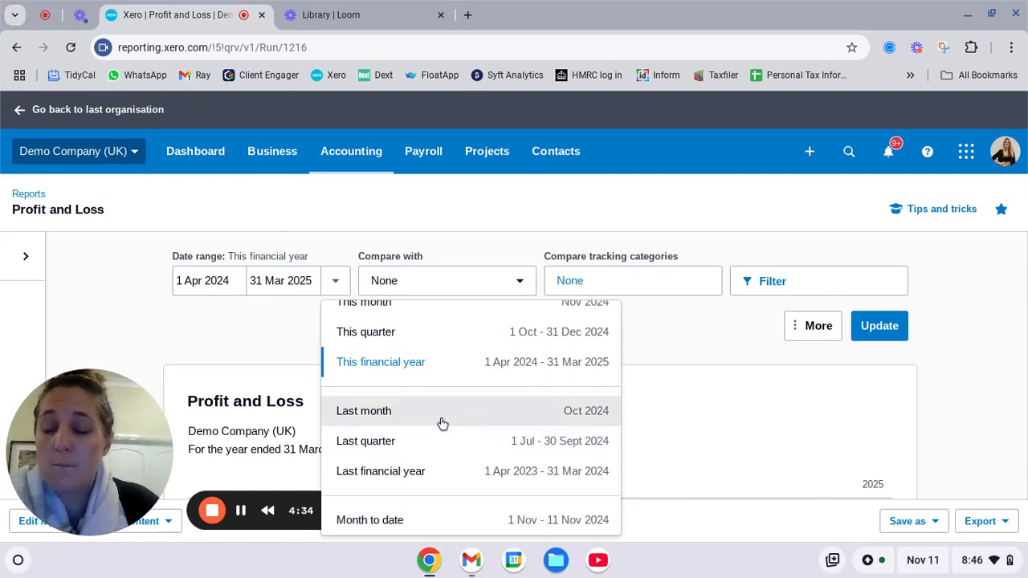
click(443, 423)
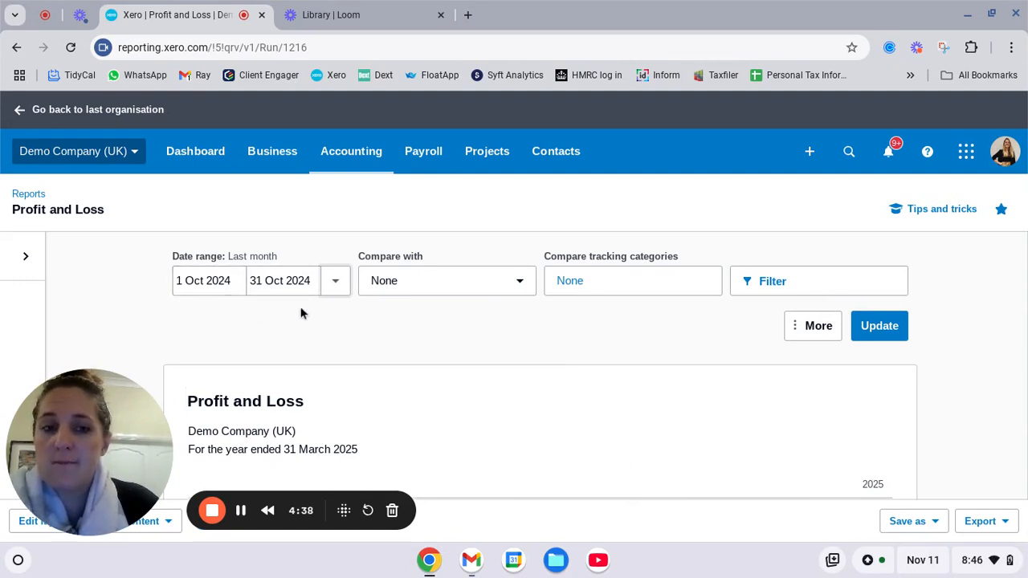
- Compare the Profit and Loss report with the previous 3 months and update the report
scroll(551, 333, down, 3)
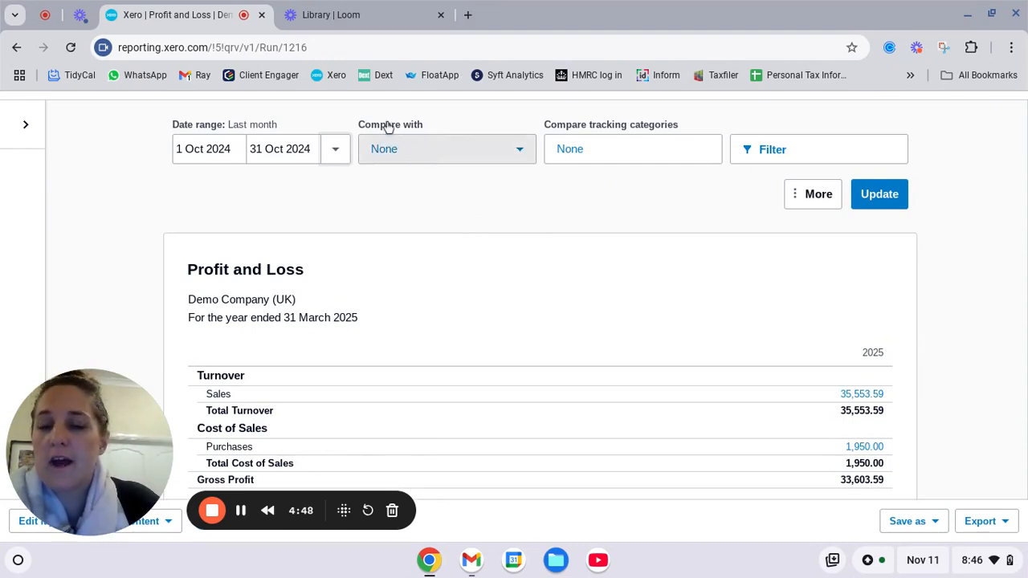
scroll(433, 164, up, 1)
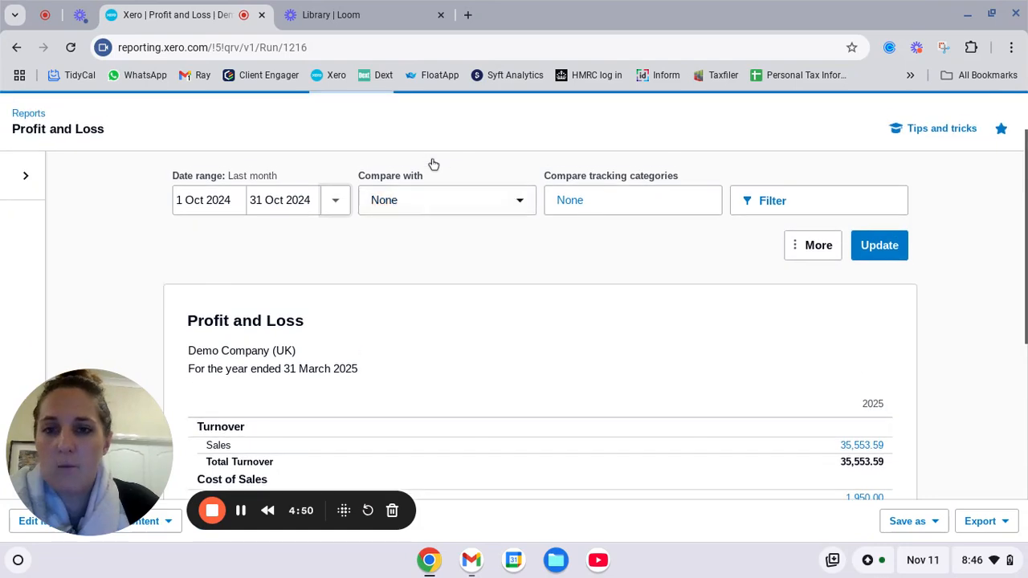
click(412, 198)
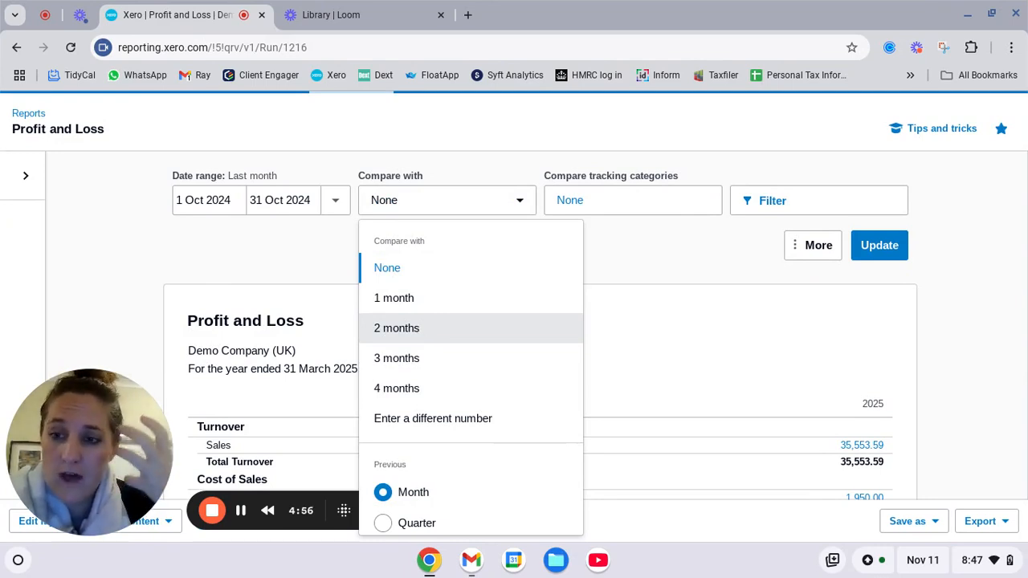
click(409, 358)
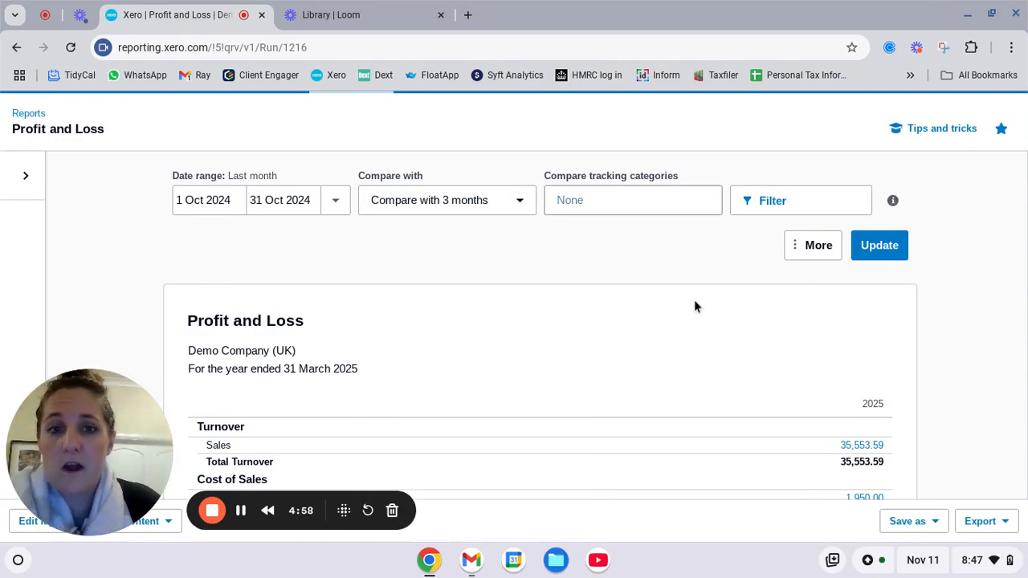
click(884, 250)
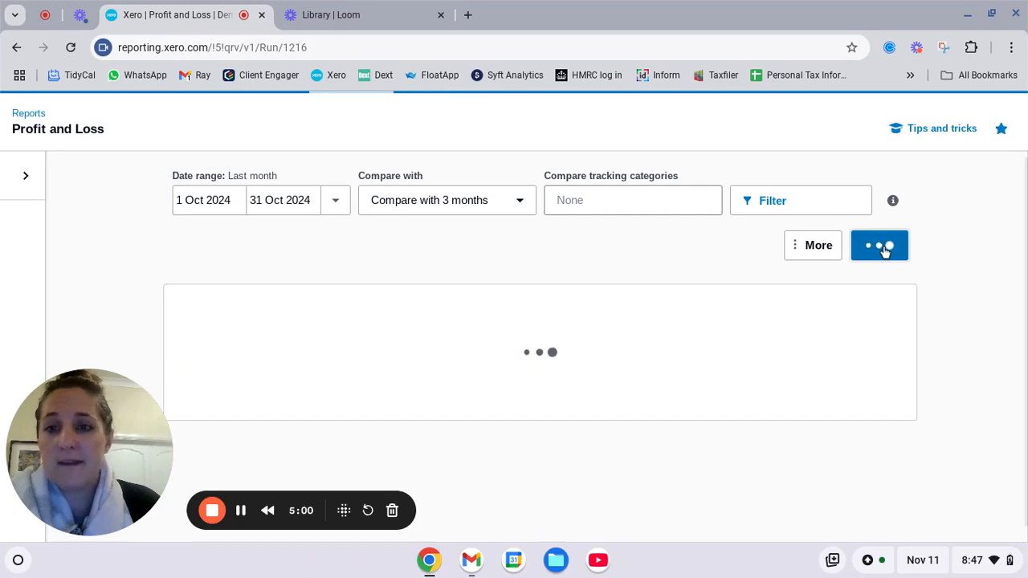
- Examine turnover, cost of sales, administrative costs and profit across the October to July 2024 columns of the Profit and Loss report
scroll(884, 250, down, 3)
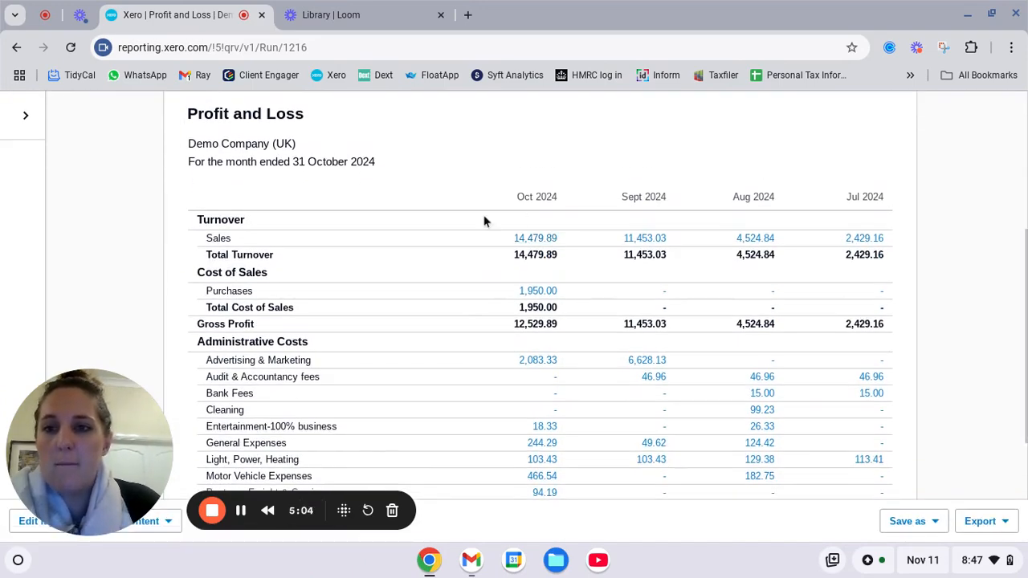
scroll(484, 220, up, 1)
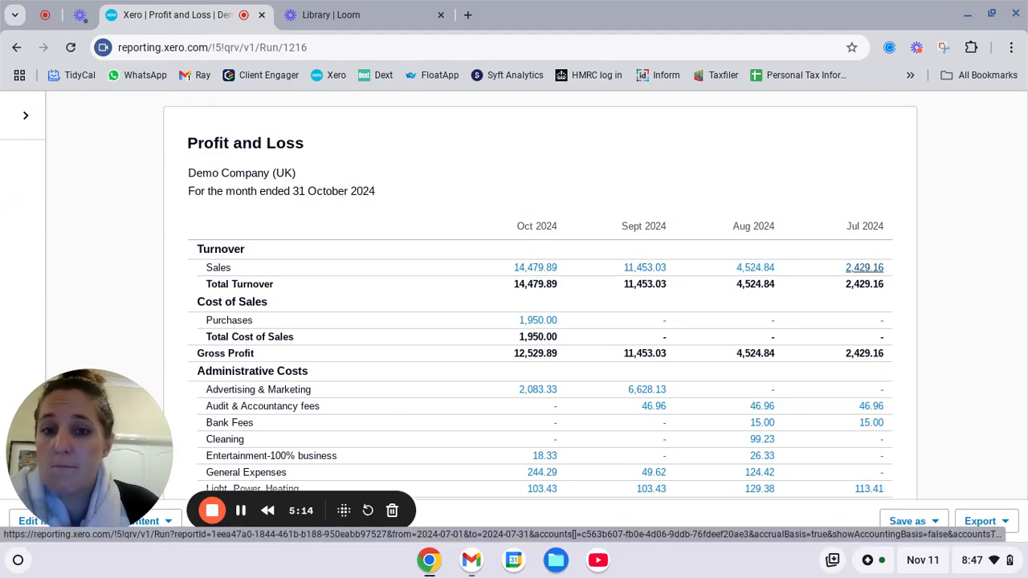
scroll(872, 482, down, 2)
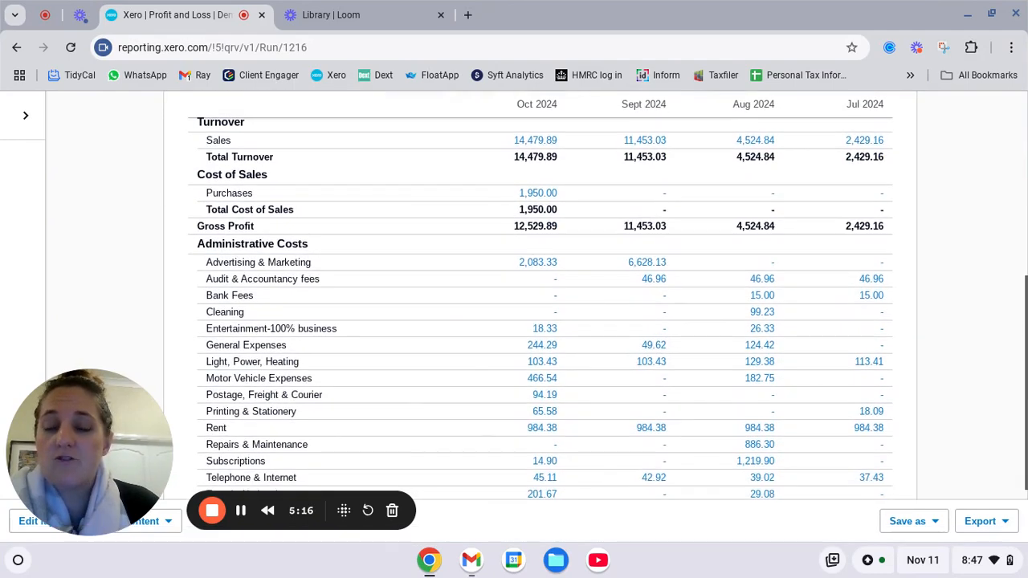
scroll(872, 482, up, 3)
scroll(872, 482, up, 2)
scroll(872, 482, down, 1)
scroll(539, 321, down, 2)
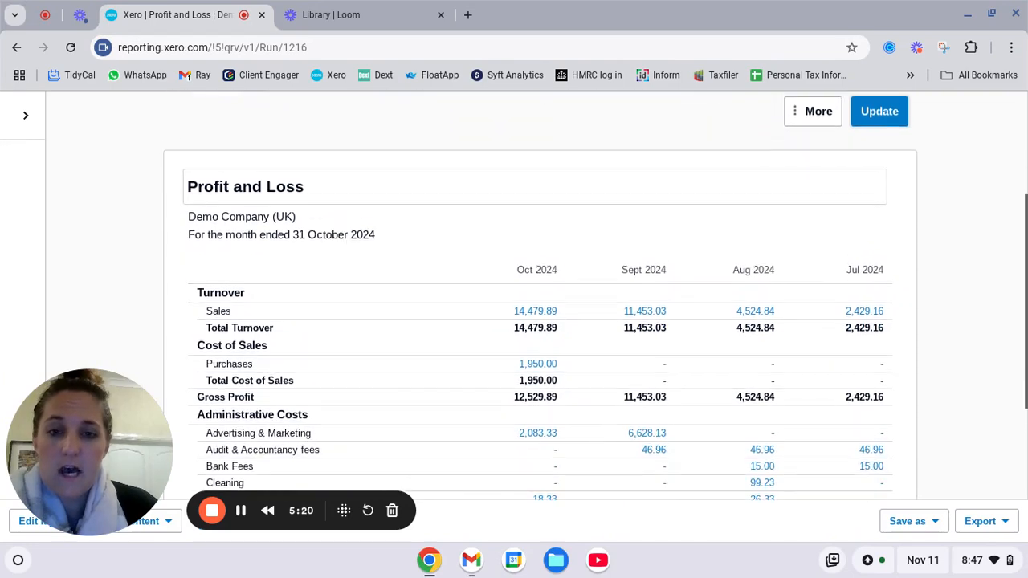
scroll(441, 421, down, 3)
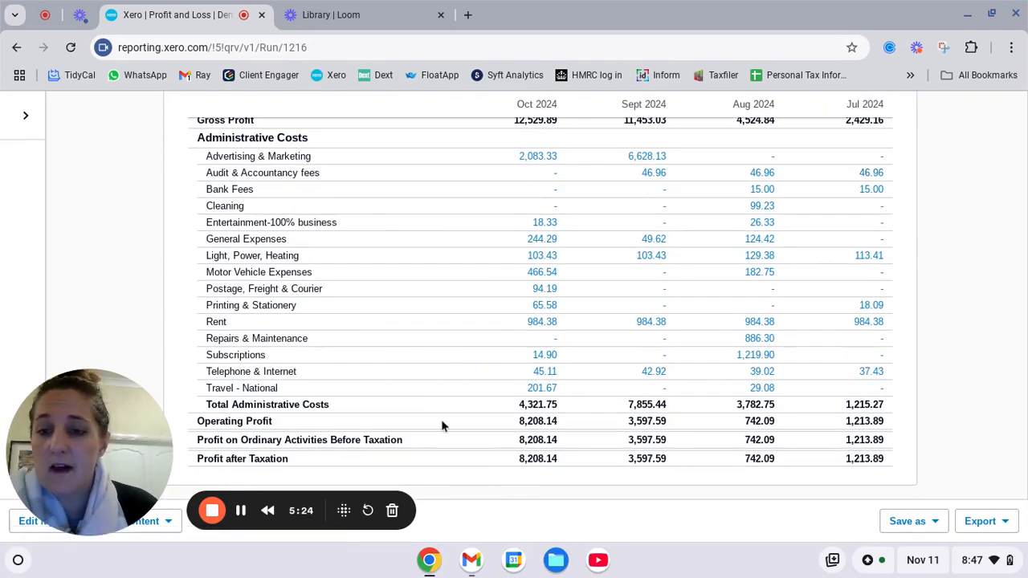
scroll(706, 389, up, 2)
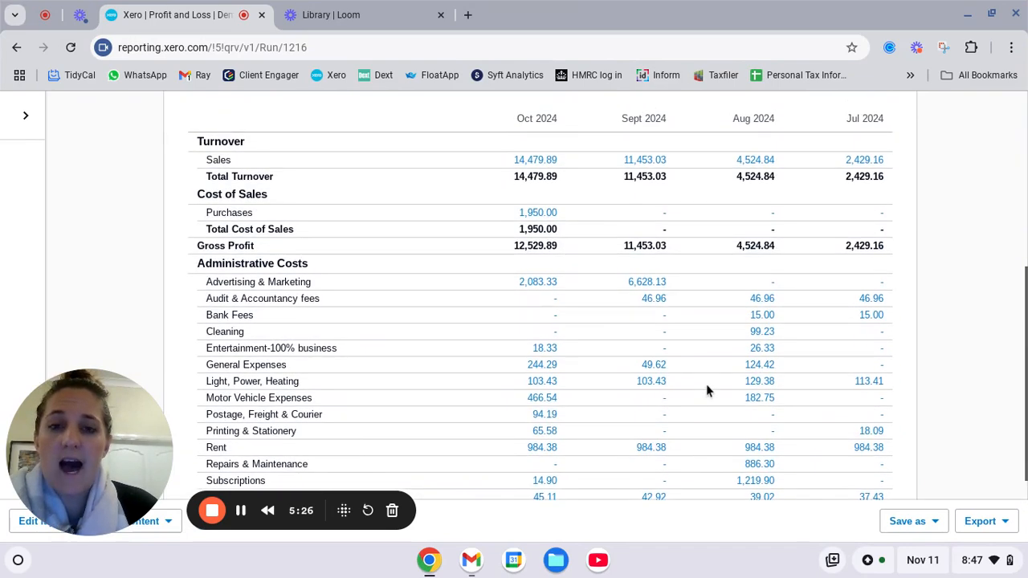
scroll(706, 389, down, 2)
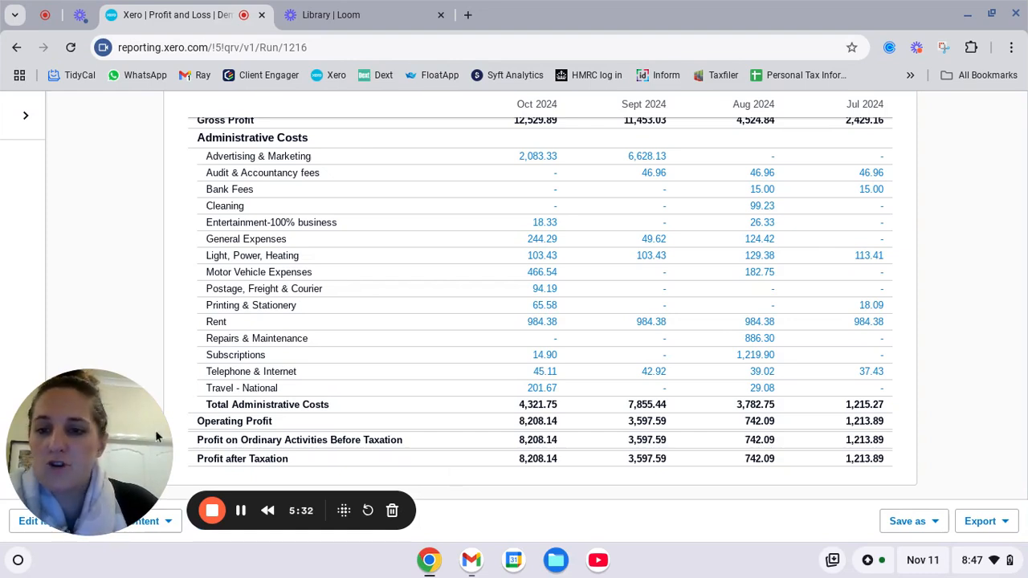
drag(73, 466, 75, 420)
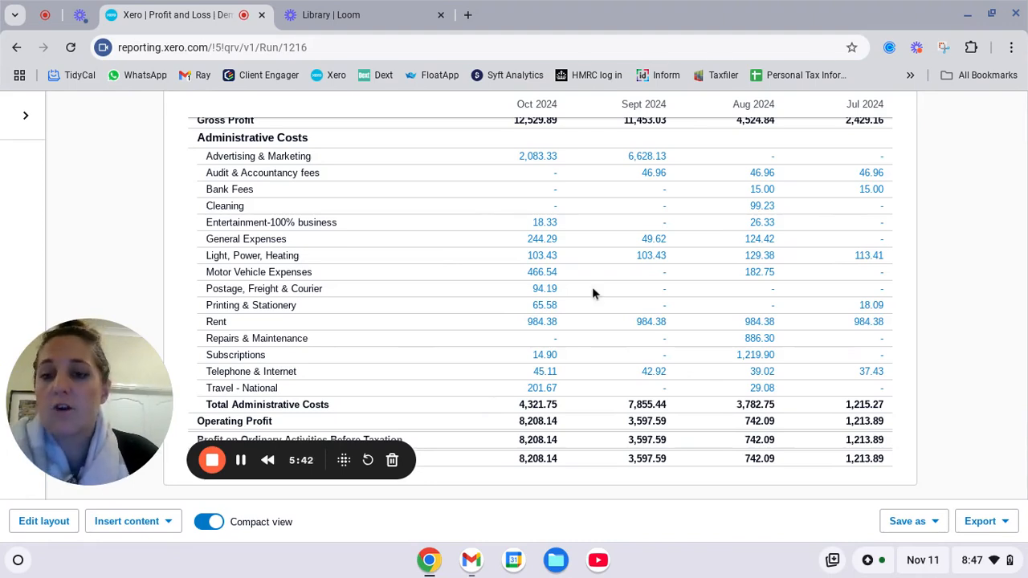
mouse_move(87, 396)
drag(85, 390, 85, 441)
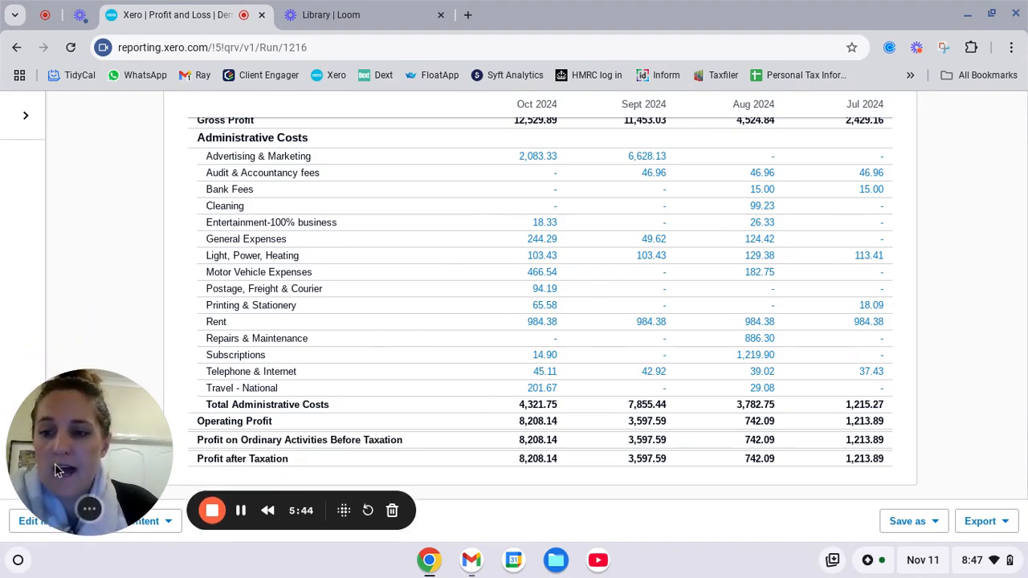
scroll(523, 464, up, 4)
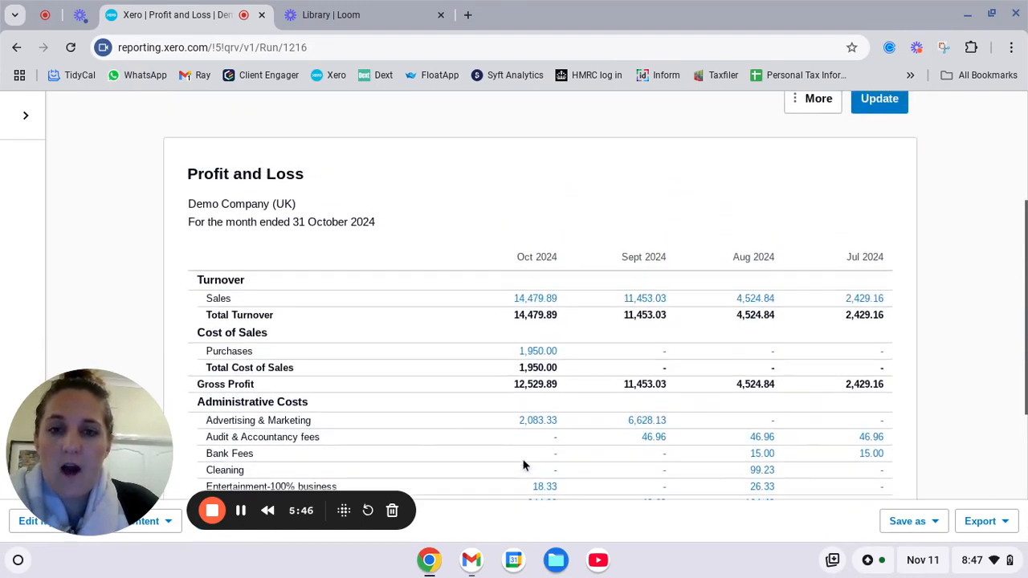
scroll(523, 465, down, 4)
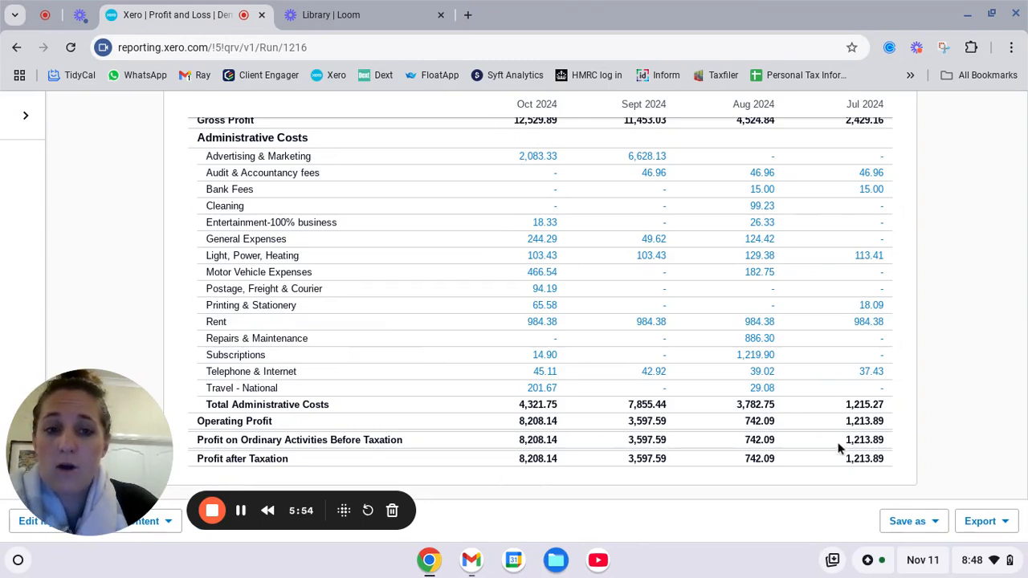
- Run the Profit and Loss report for last quarter, 1 Jul to 30 Sept 2024, compared with the previous 3 quarters
scroll(632, 260, up, 10)
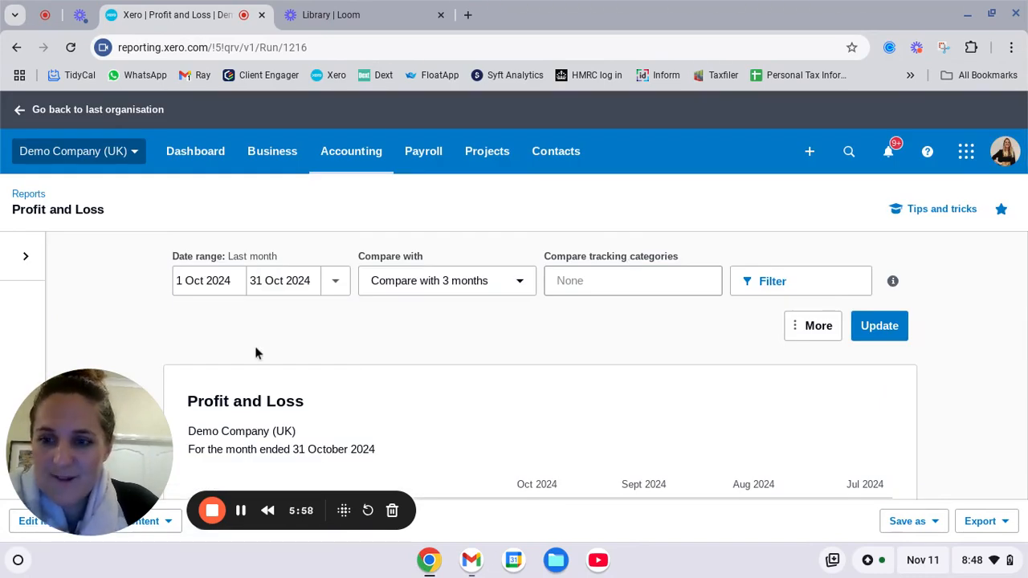
click(341, 290)
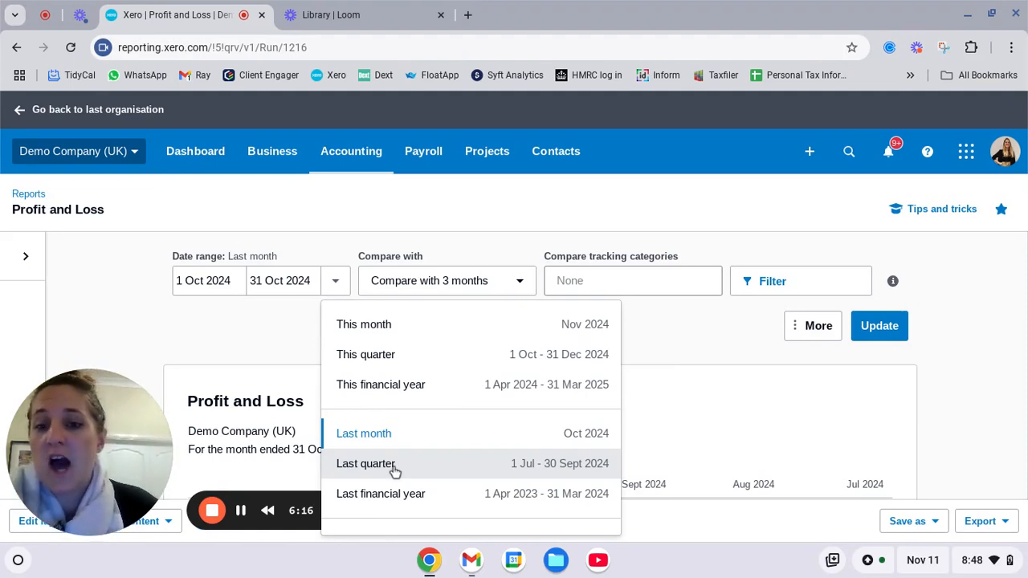
click(365, 463)
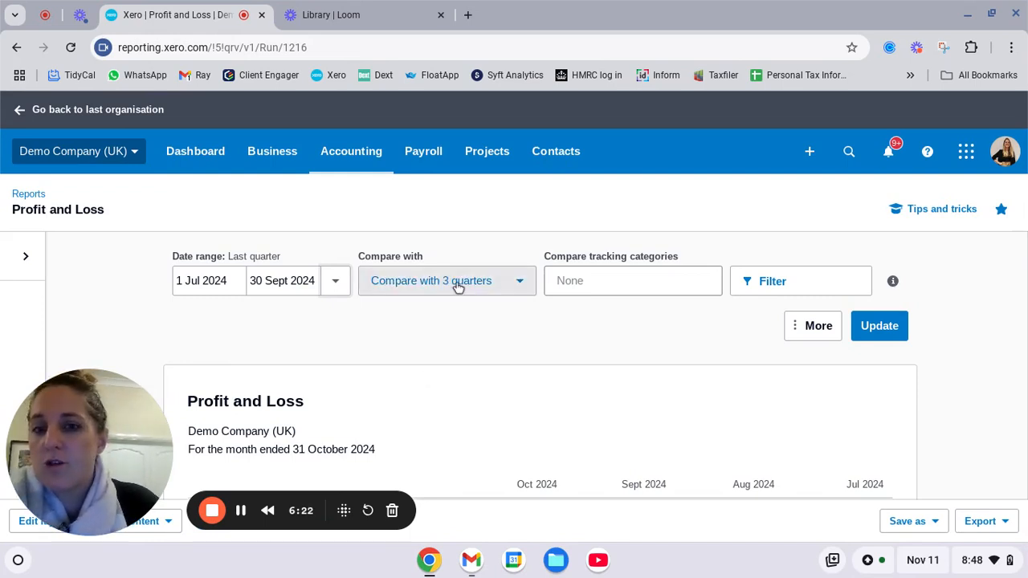
click(871, 325)
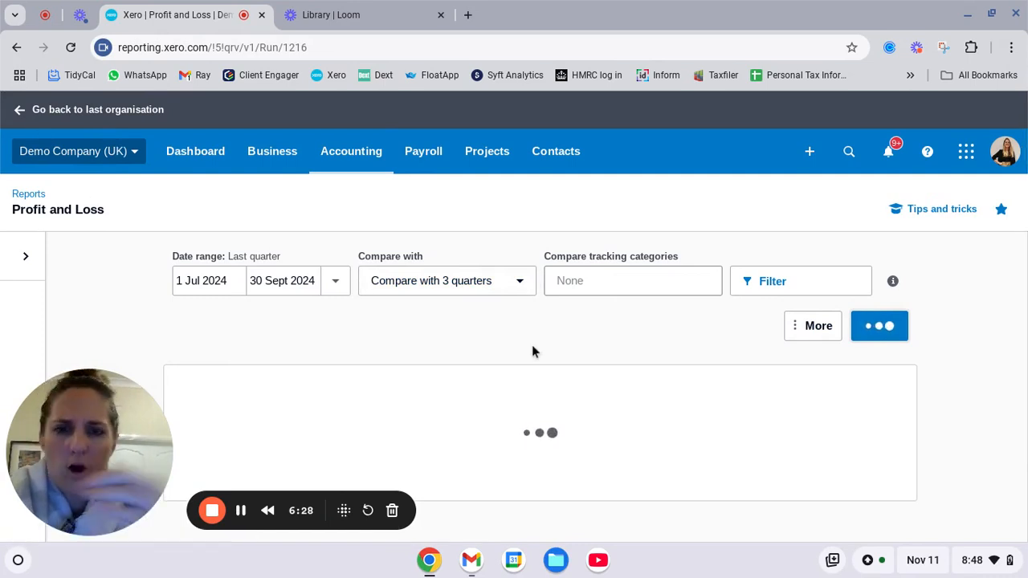
scroll(531, 345, down, 1)
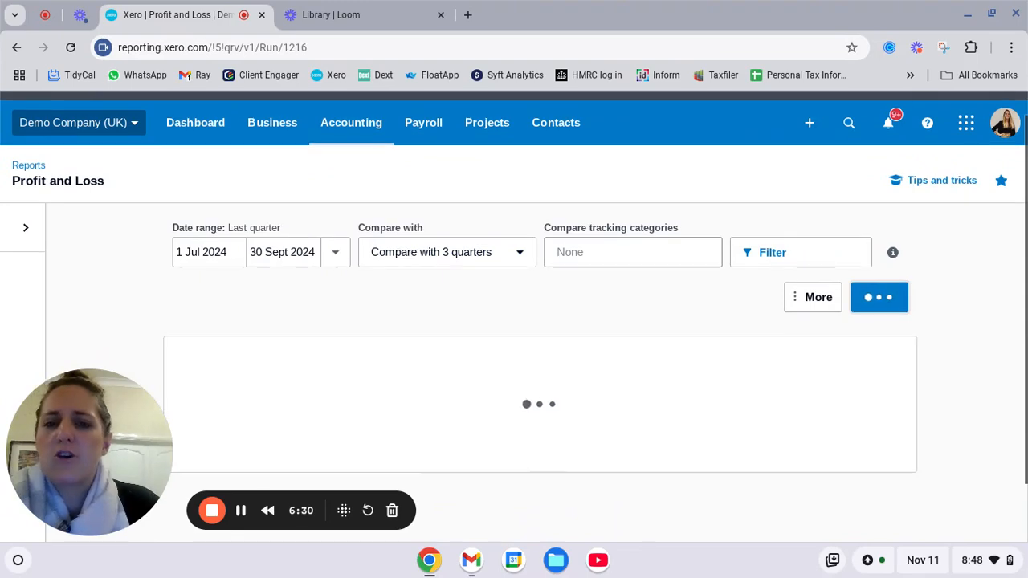
scroll(535, 346, down, 3)
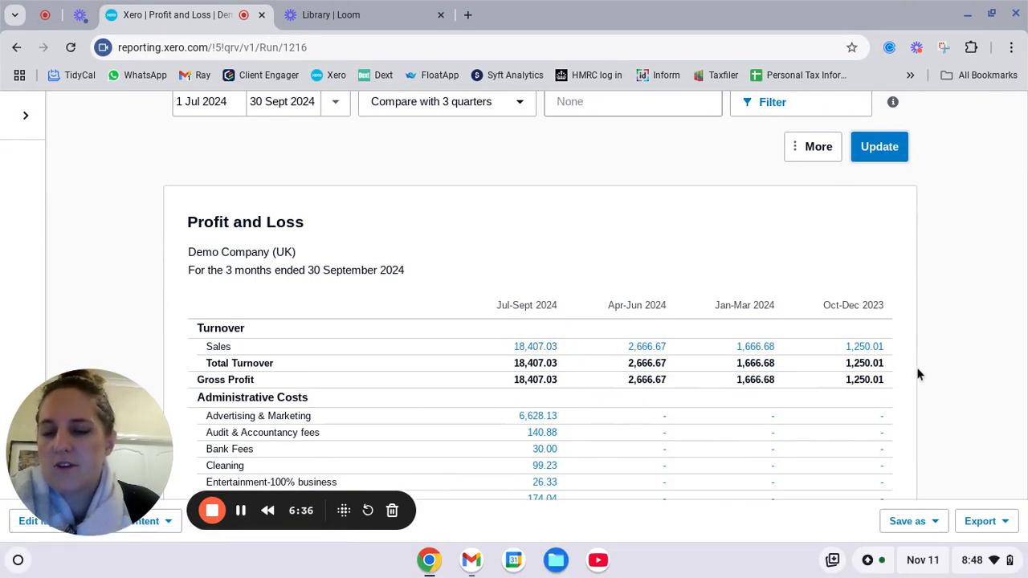
- Run the Profit and Loss report for this financial year, 1 Apr 2024 to 31 Mar 2025, compared with 1 year
click(335, 104)
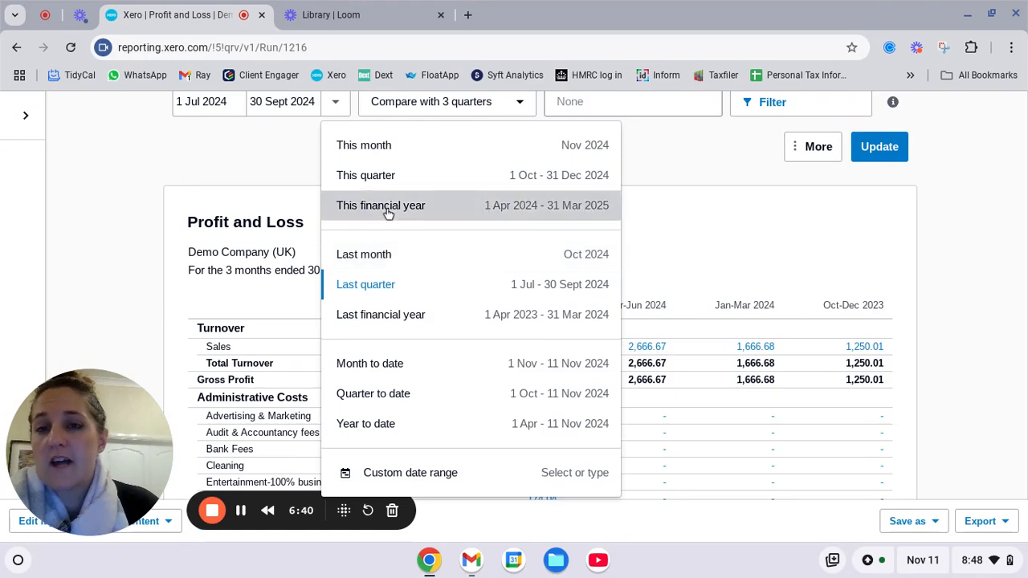
click(391, 211)
scroll(389, 213, up, 1)
click(423, 178)
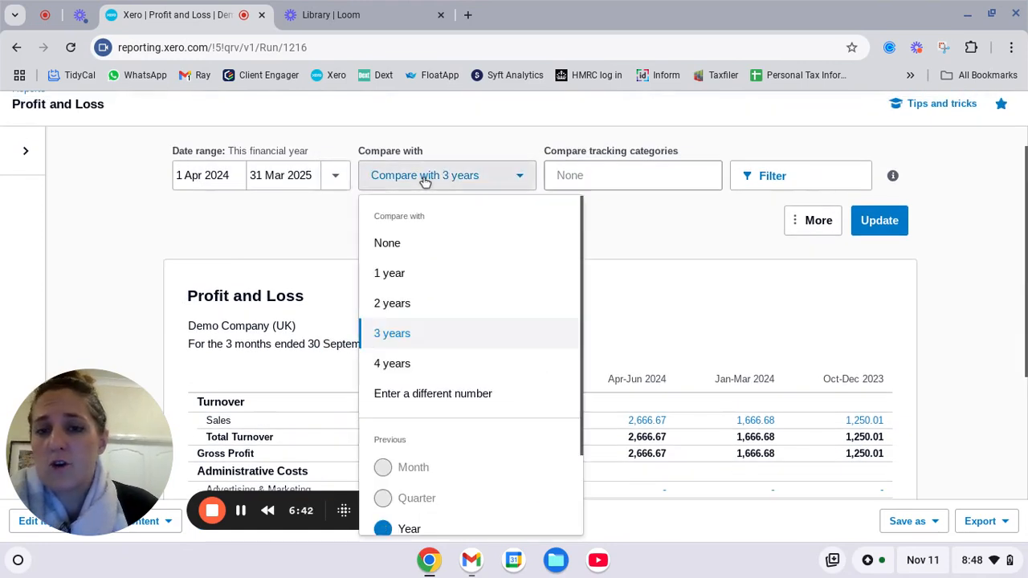
click(414, 285)
click(878, 221)
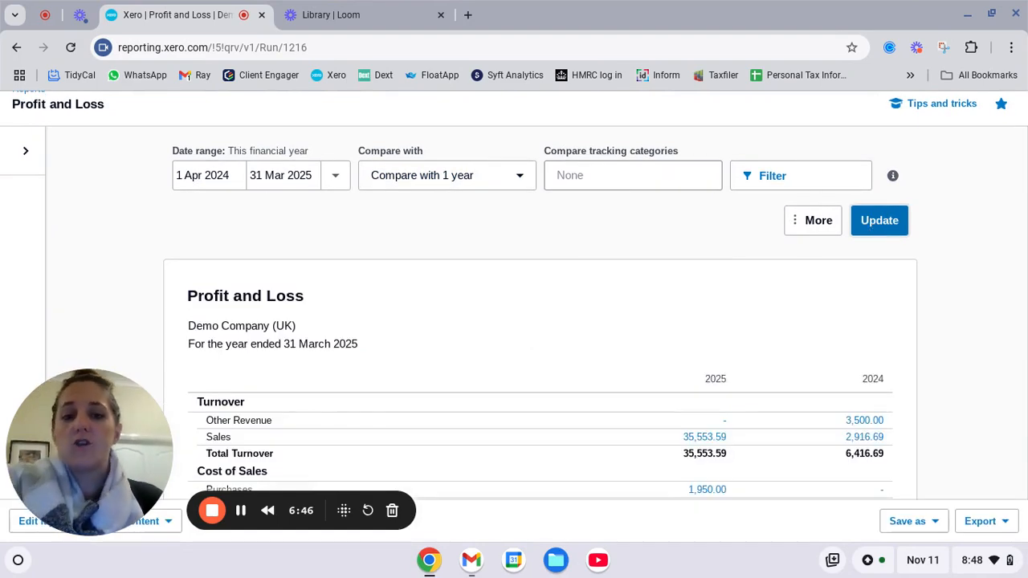
- Examine turnover, cost of sales, gross profit and administrative costs for 2025 against 2024 in the Profit and Loss report
scroll(875, 229, down, 1)
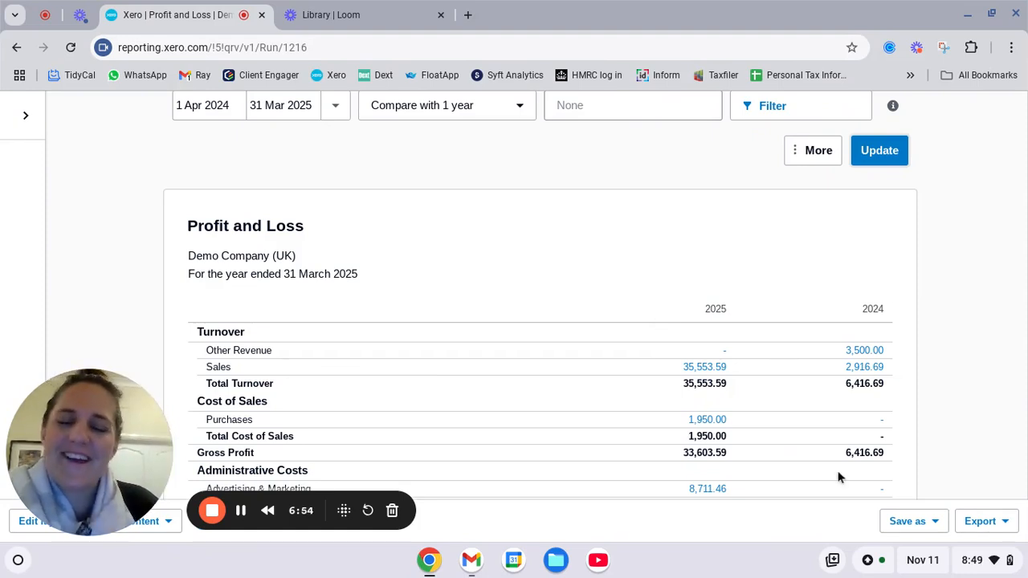
scroll(838, 477, up, 3)
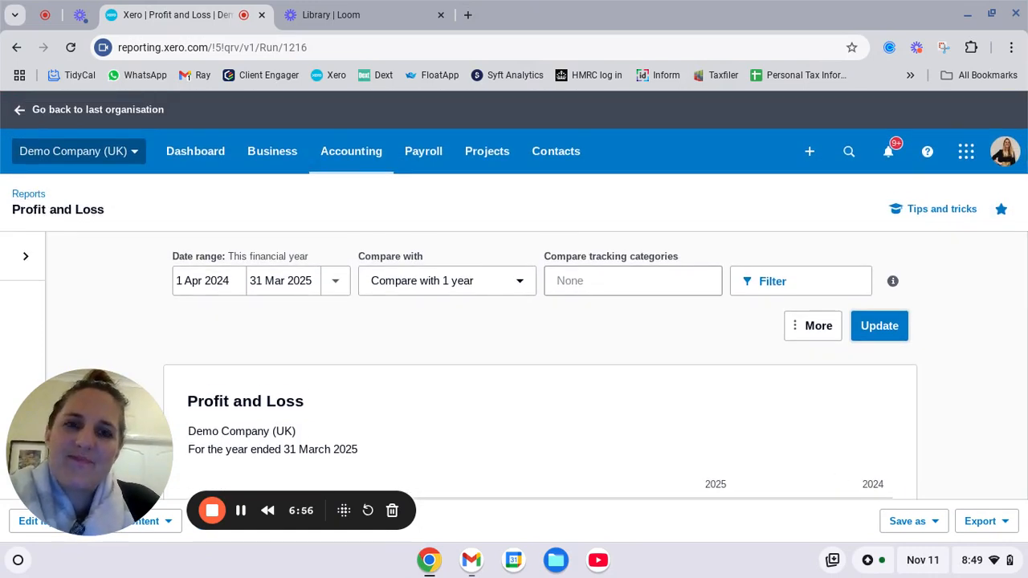
scroll(752, 384, down, 1)
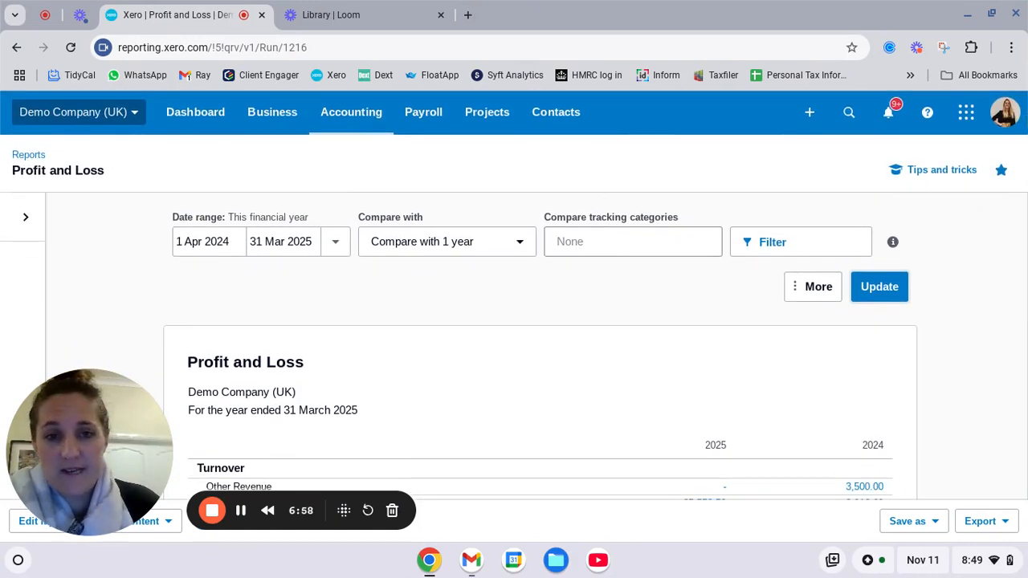
scroll(431, 367, down, 3)
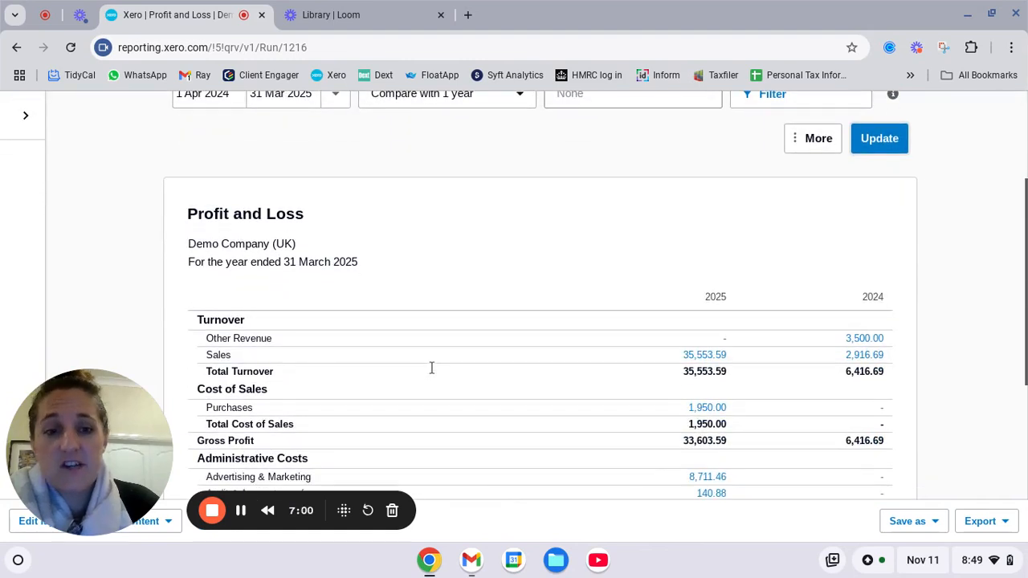
scroll(431, 368, up, 2)
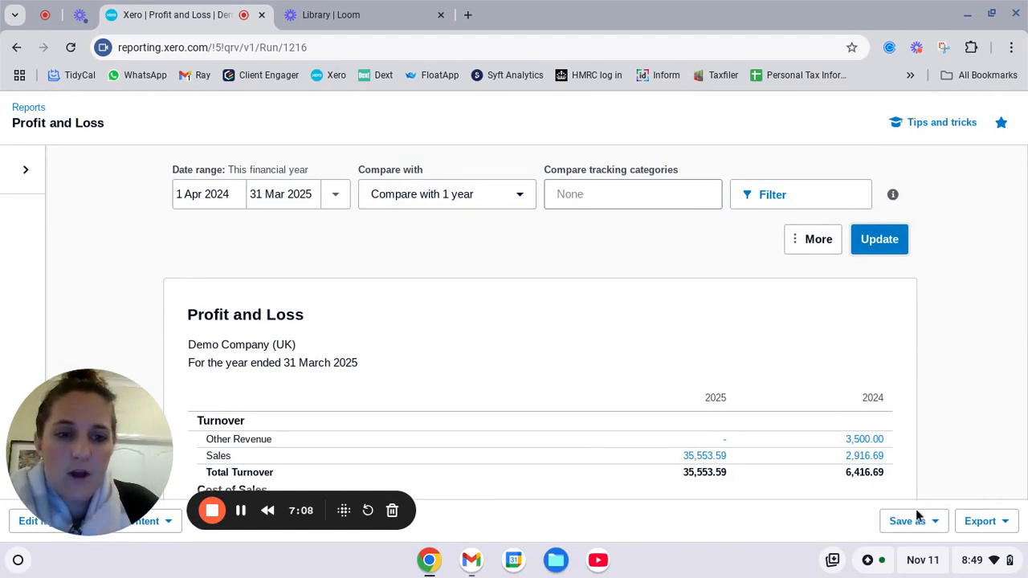
scroll(824, 342, down, 2)
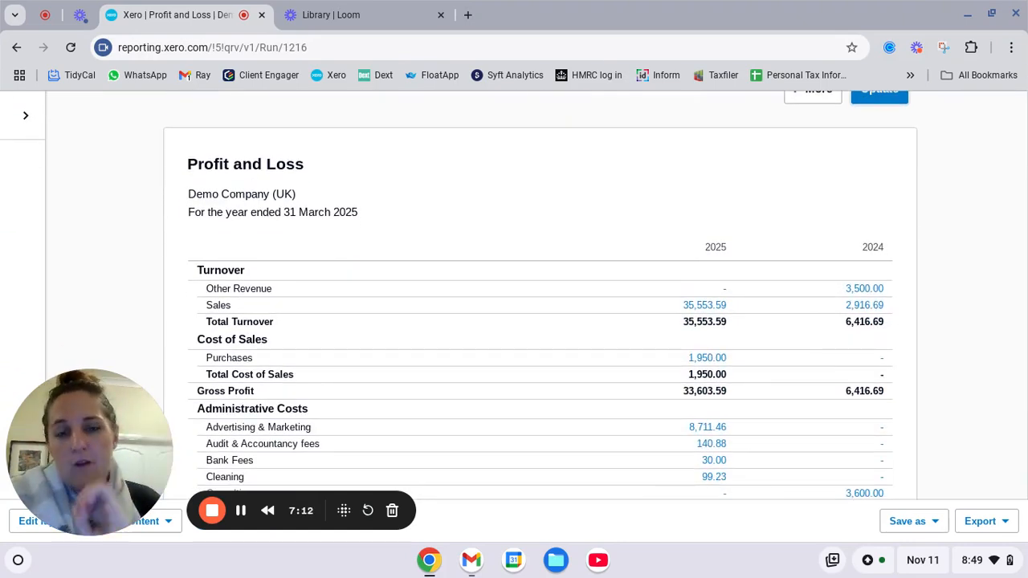
scroll(540, 296, up, 1)
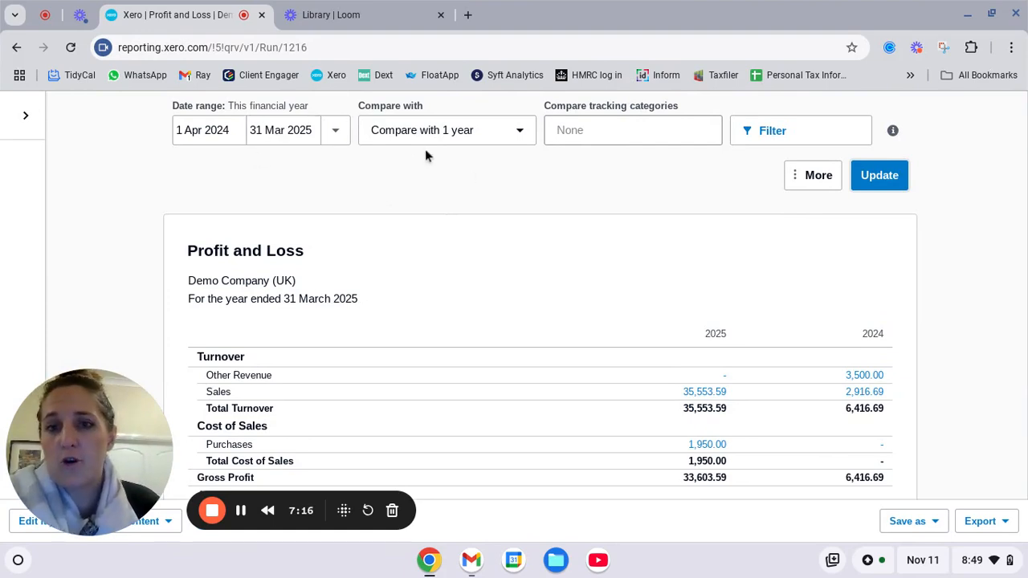
scroll(567, 367, up, 1)
scroll(567, 366, up, 1)
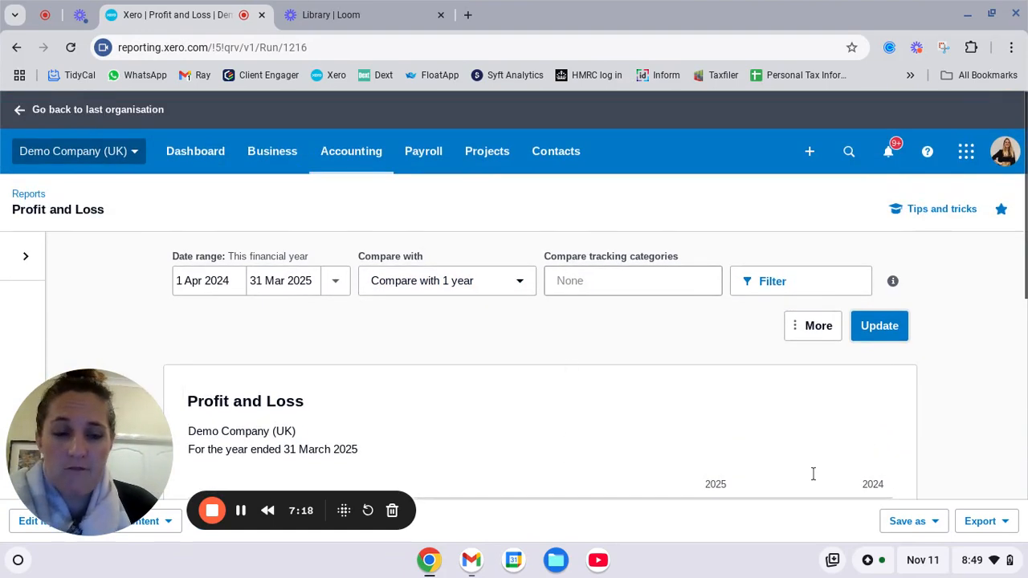
- Save the report as a custom report named "Profit and Loss - YTD comparison" without making it the default
click(924, 523)
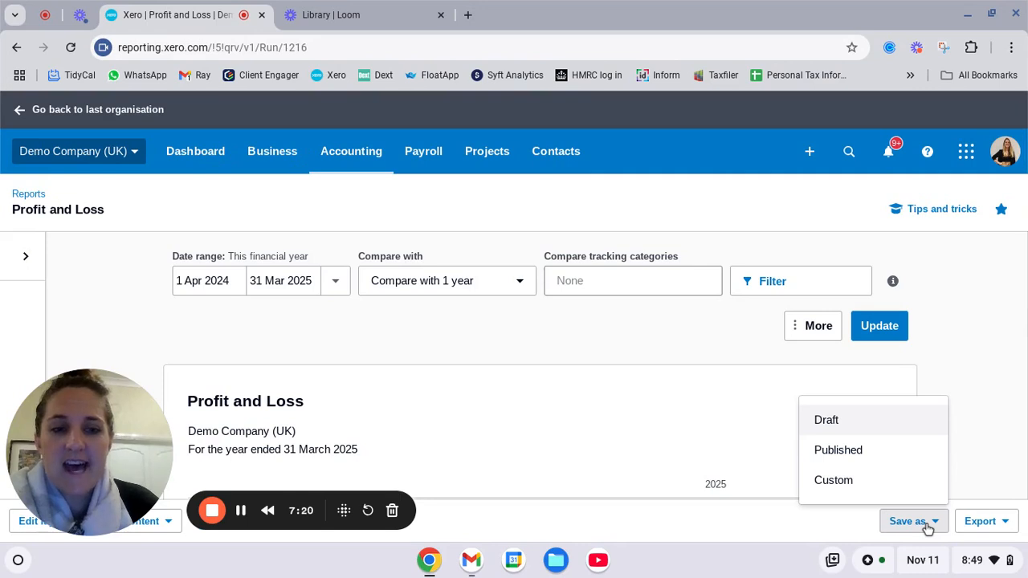
click(828, 480)
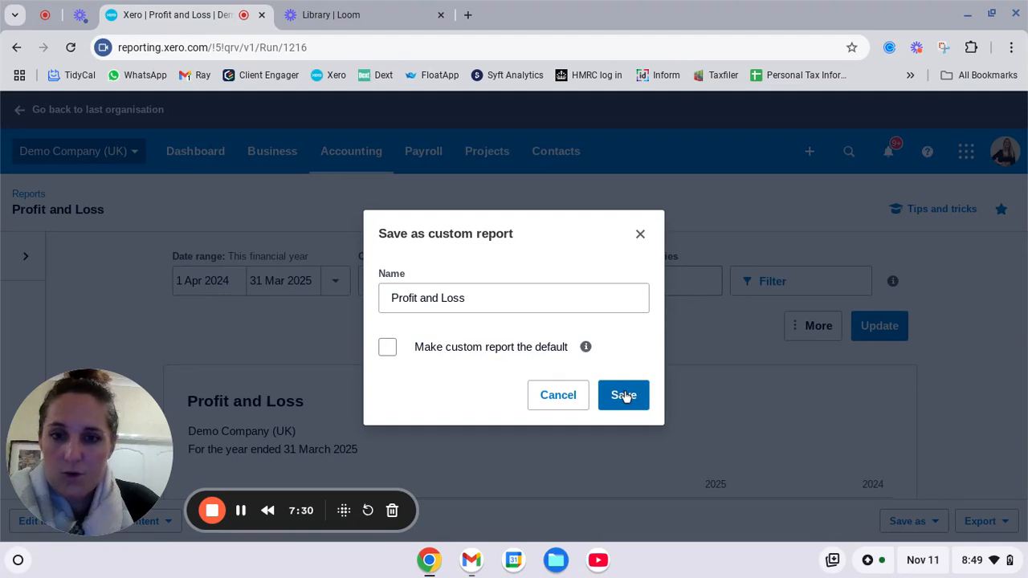
click(392, 357)
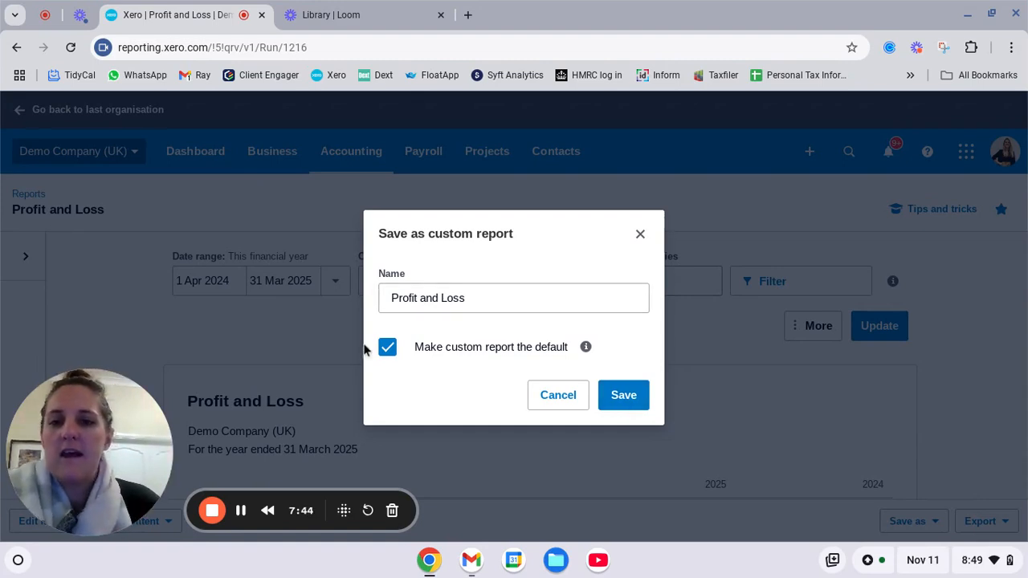
click(389, 348)
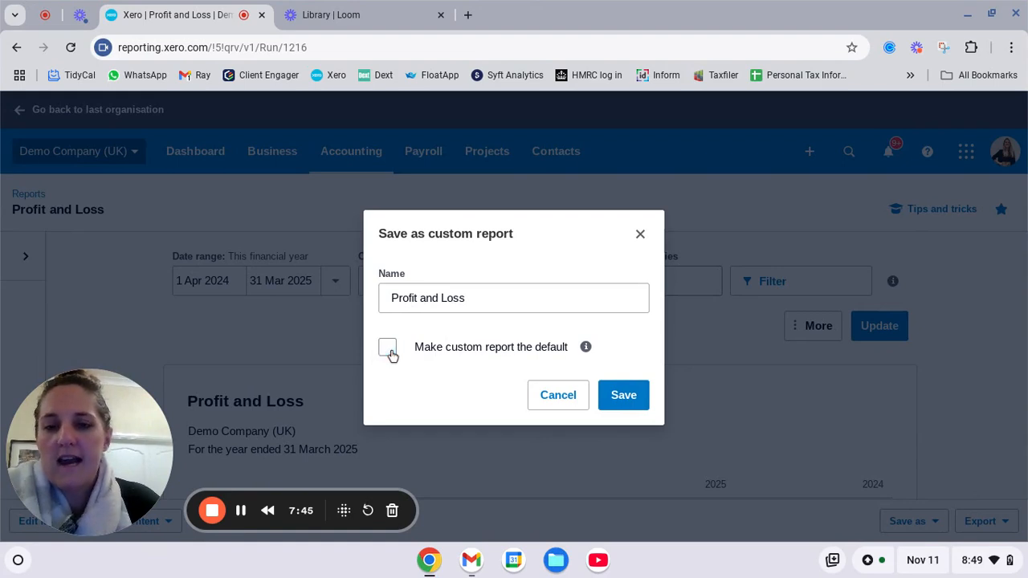
click(483, 301)
text(- YTD comparison)
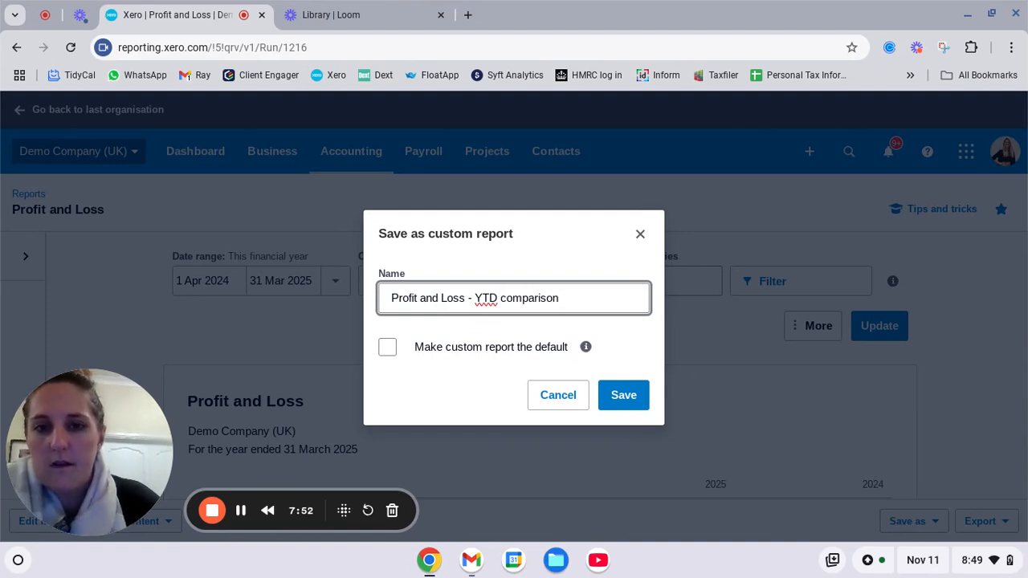
click(625, 396)
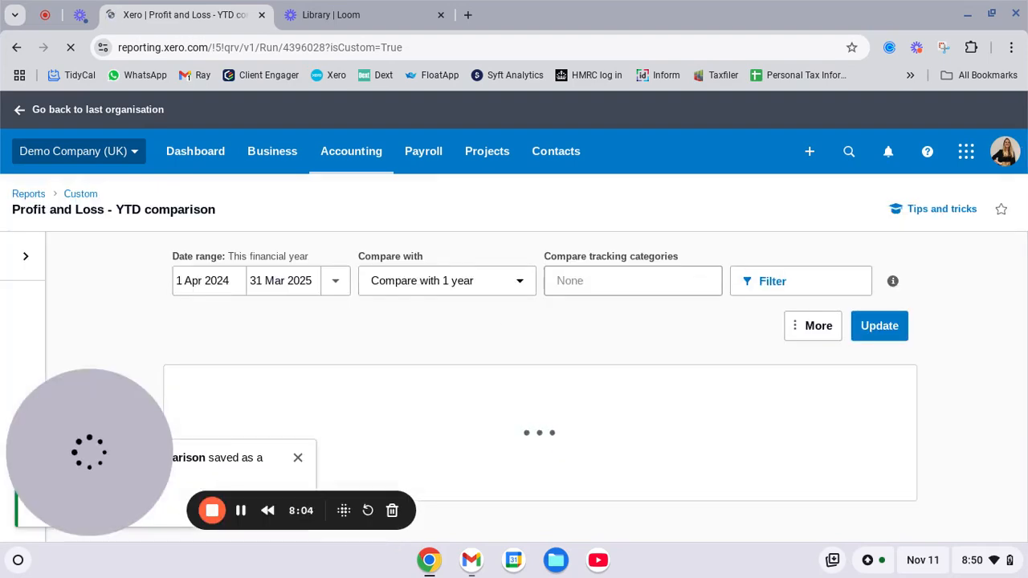
- Look through the favourite accounting reports for the saved YTD comparison report
click(358, 165)
scroll(418, 386, down, 1)
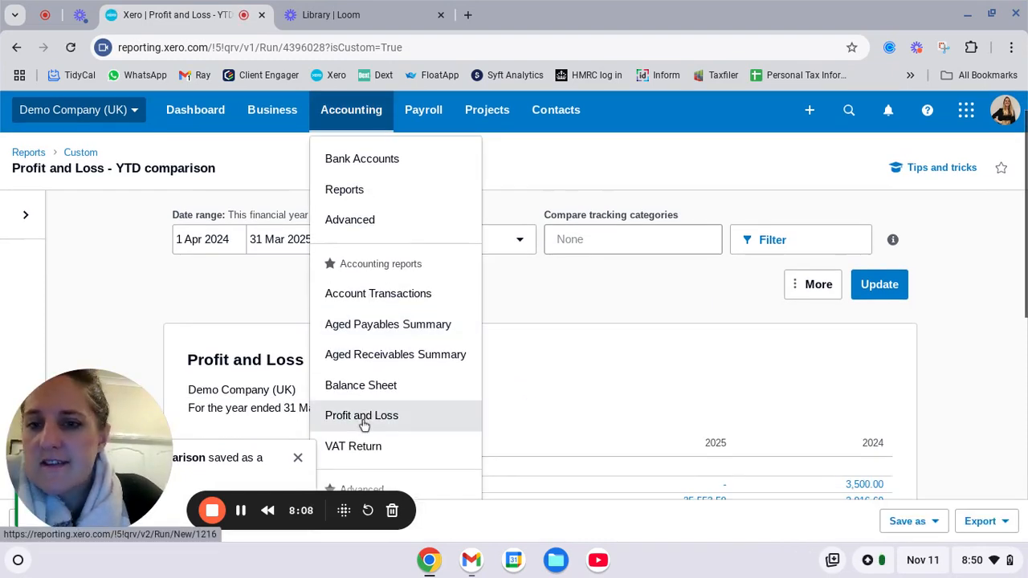
scroll(353, 239, down, 1)
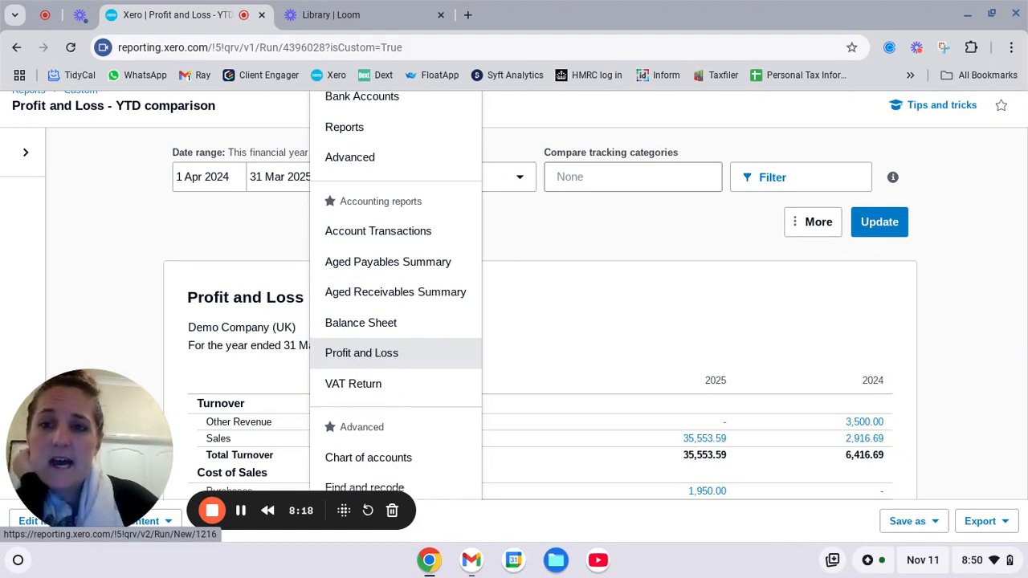
scroll(563, 297, up, 1)
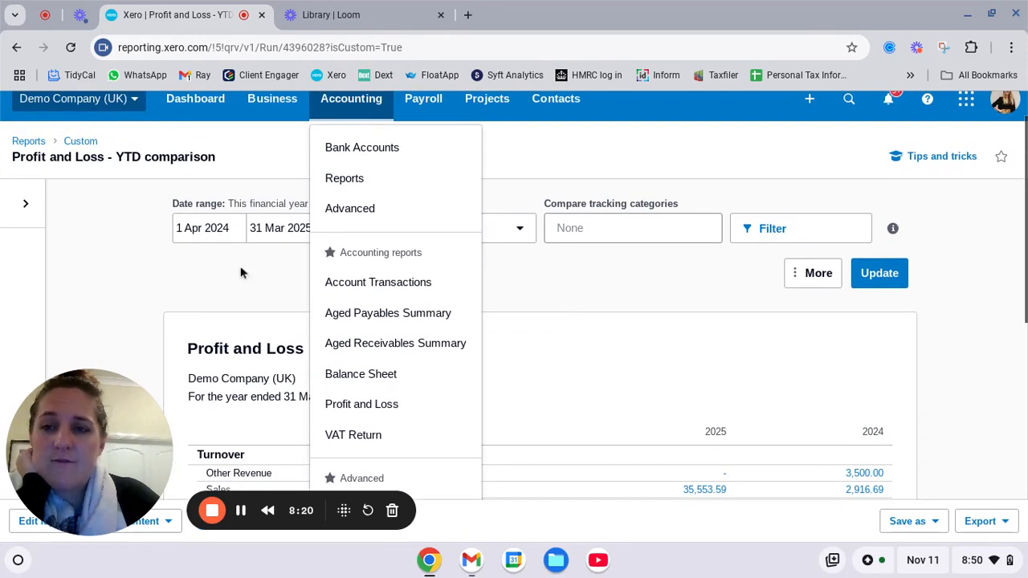
click(150, 246)
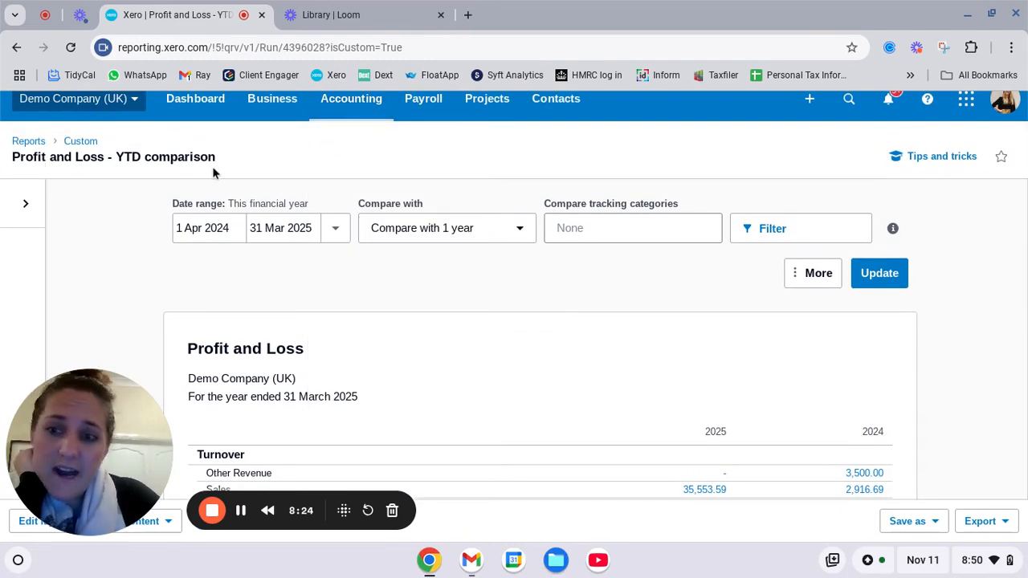
- Open the reports page in a new browser tab and show the custom reports
click(360, 104)
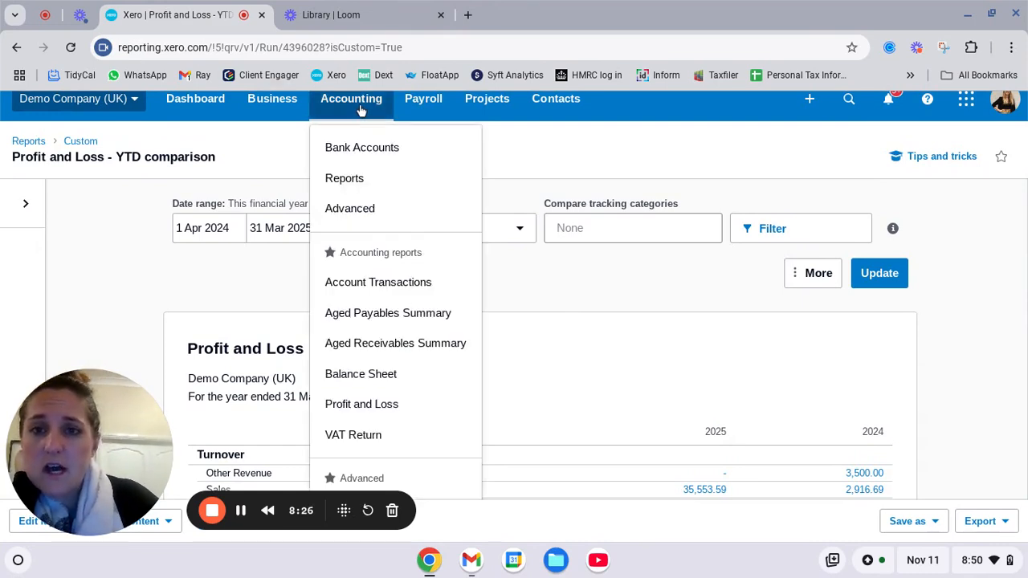
middle_click(360, 183)
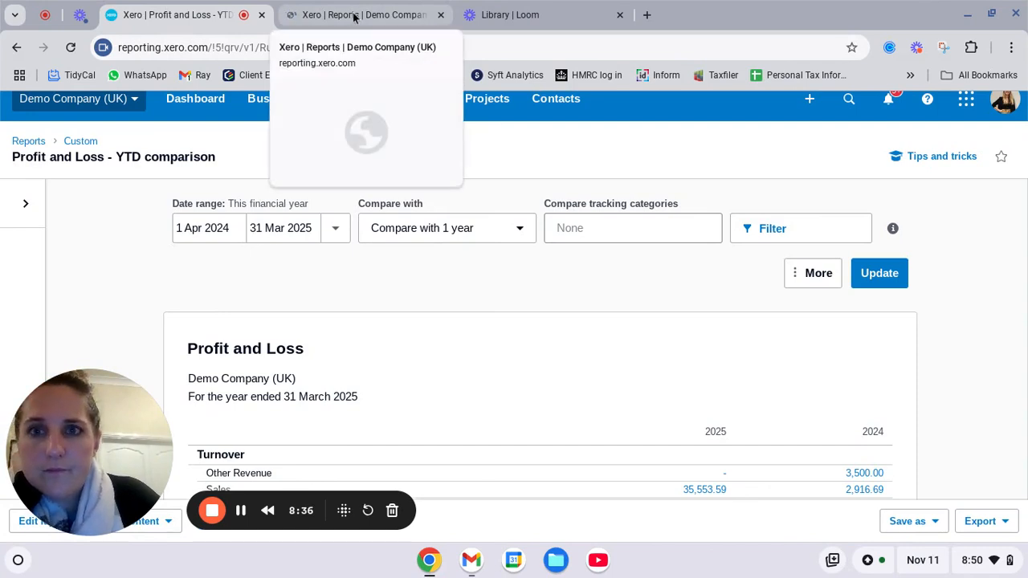
click(353, 16)
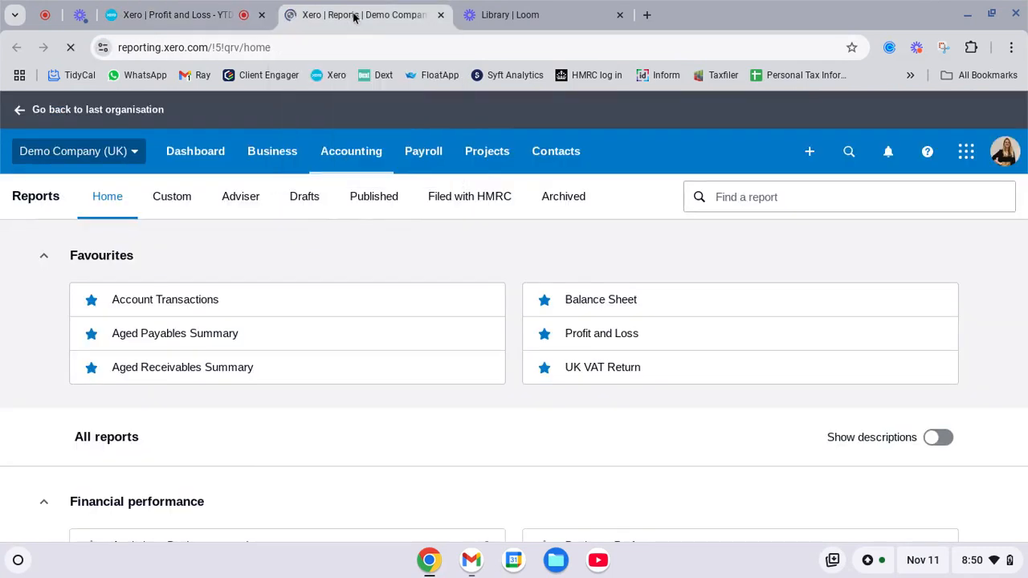
click(178, 207)
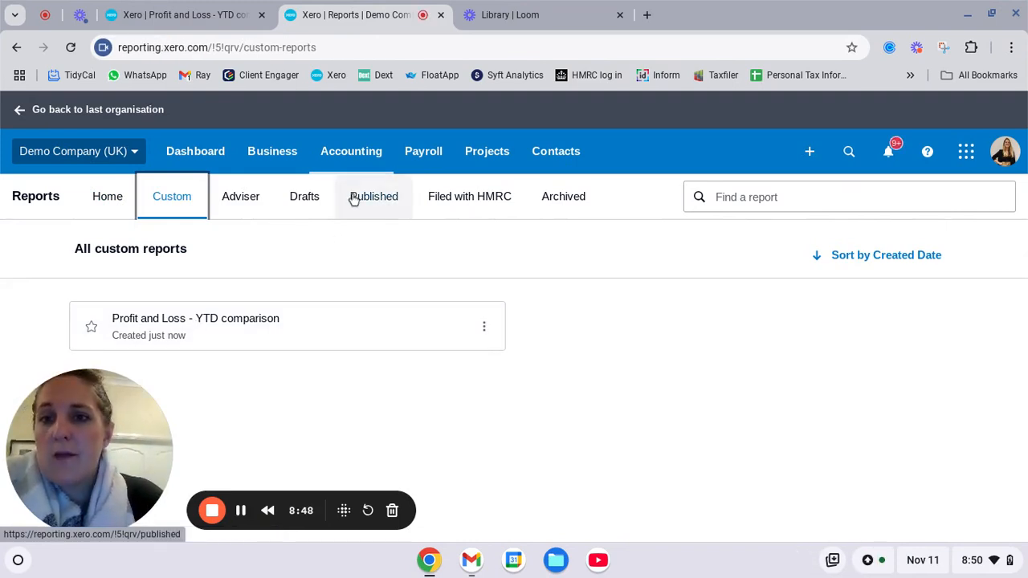
- Mark the "Profit and Loss - YTD comparison" custom report as a favourite
click(352, 153)
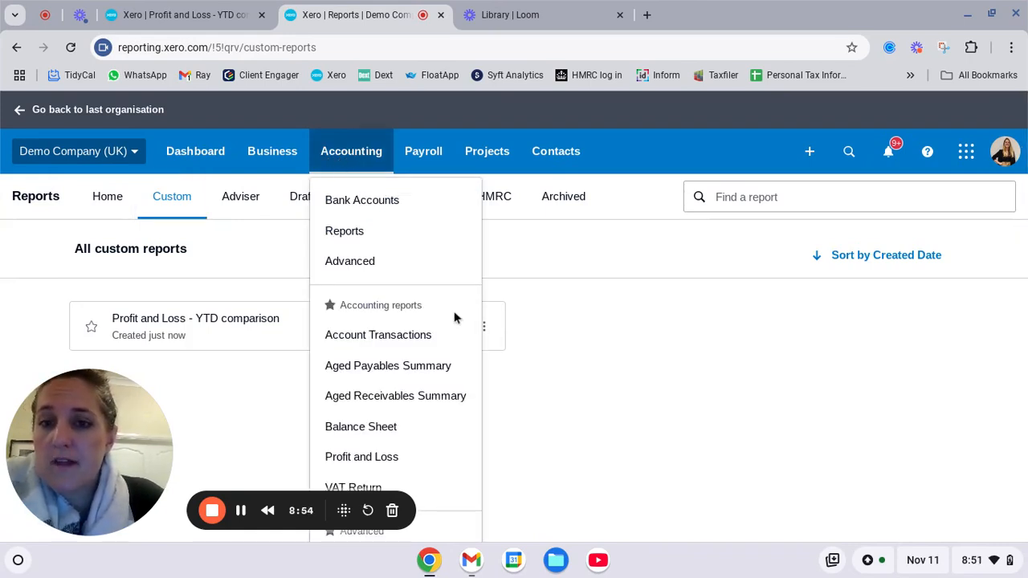
scroll(454, 311, down, 1)
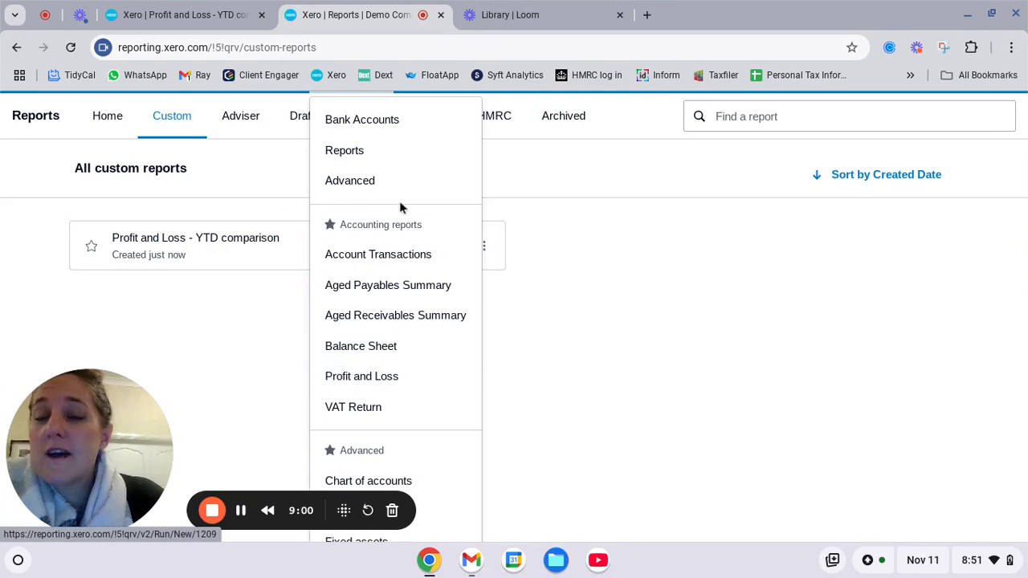
scroll(399, 204, up, 1)
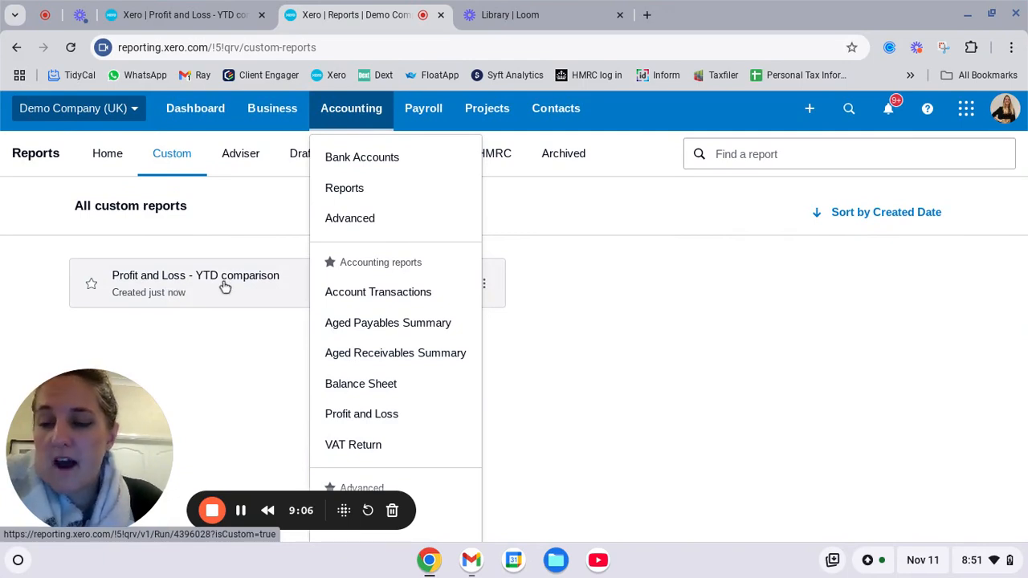
click(95, 289)
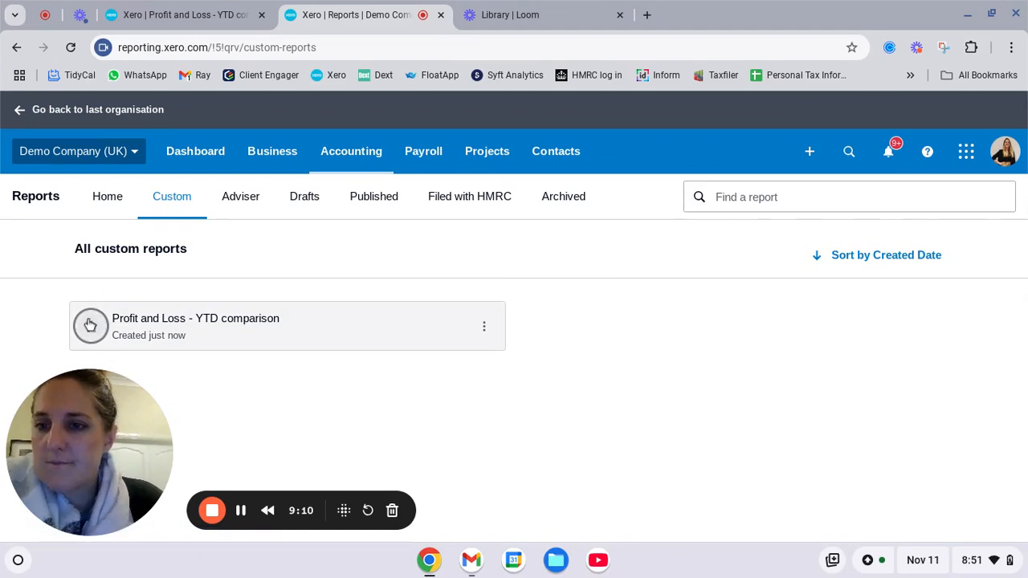
click(90, 326)
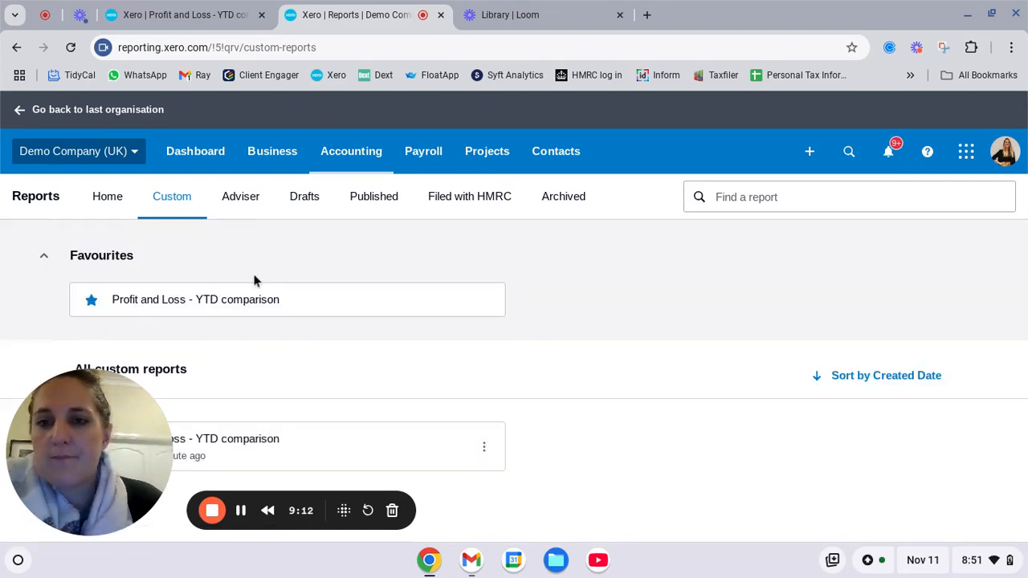
- Check the favourites on the reports home page and among the accounting reports for the YTD comparison report
click(105, 203)
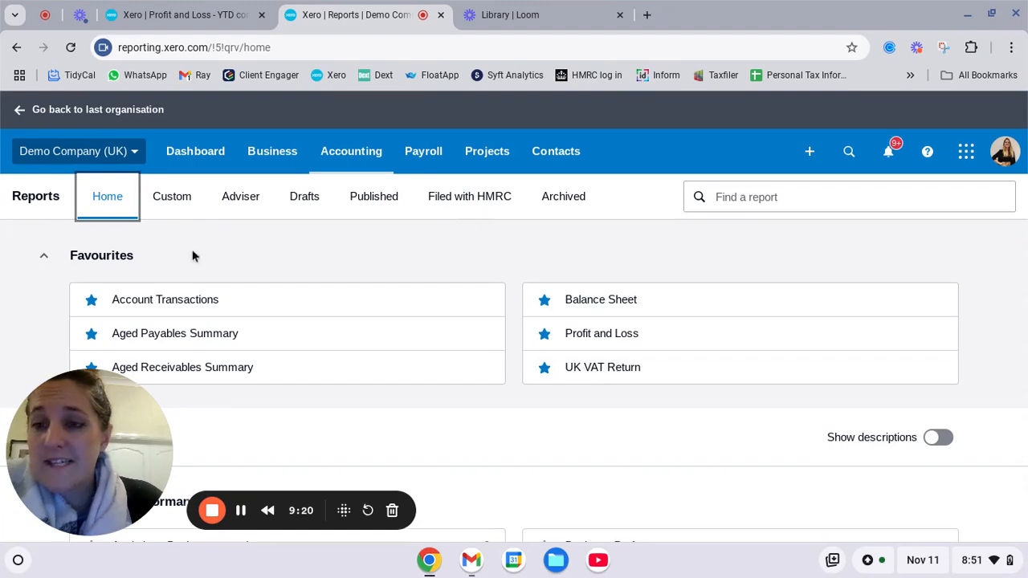
scroll(300, 312, down, 5)
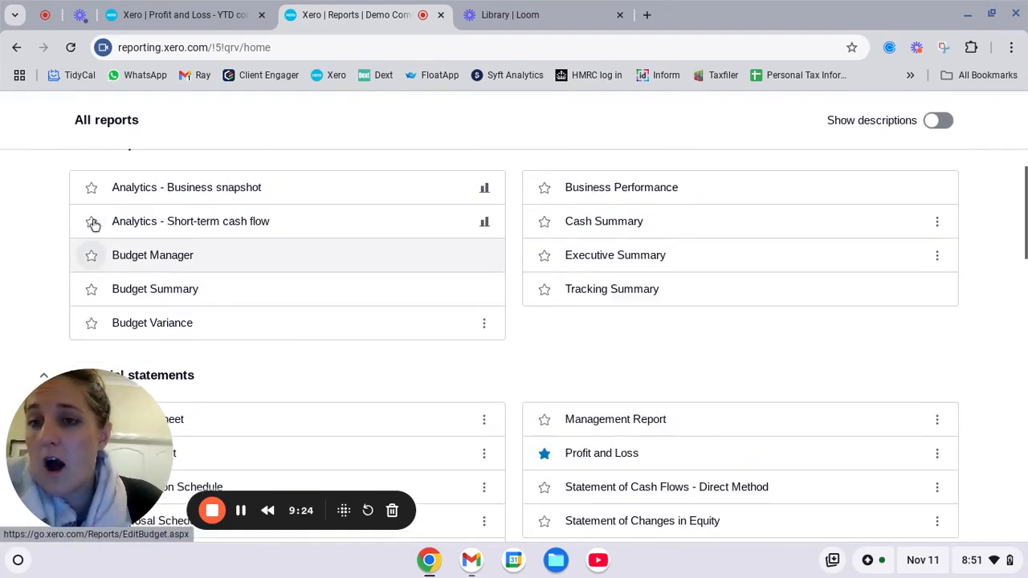
scroll(92, 223, up, 5)
click(363, 151)
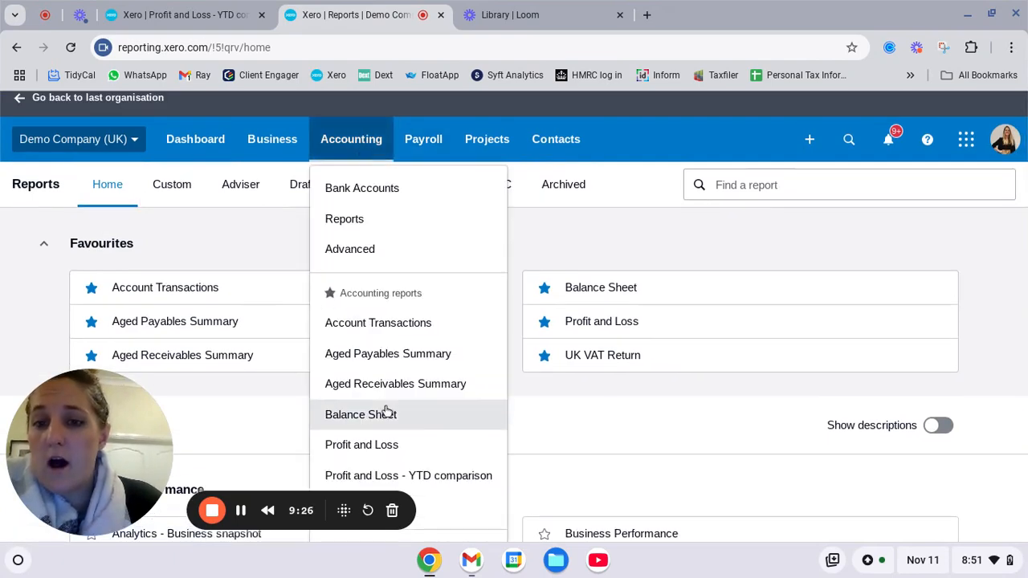
scroll(427, 427, down, 1)
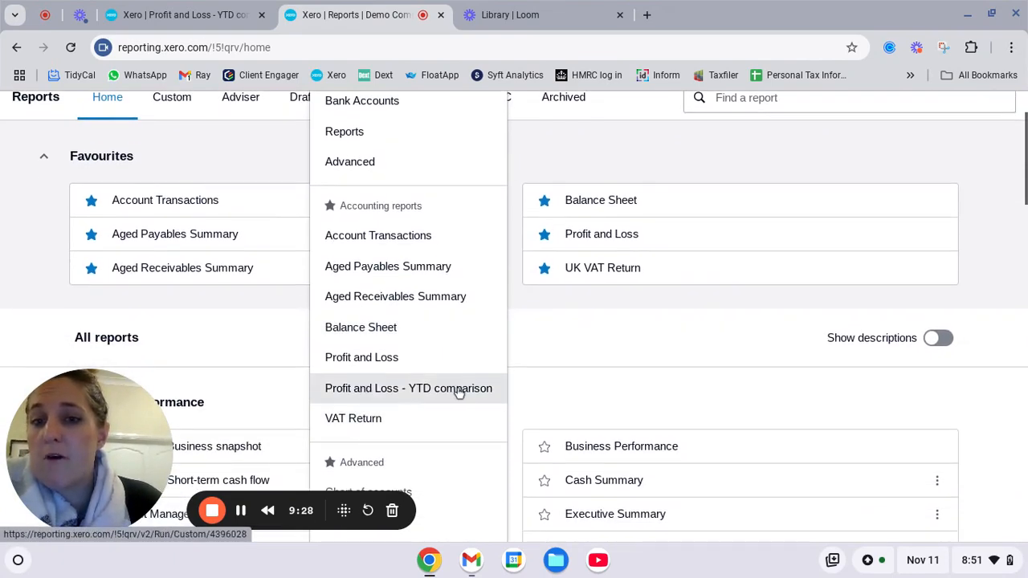